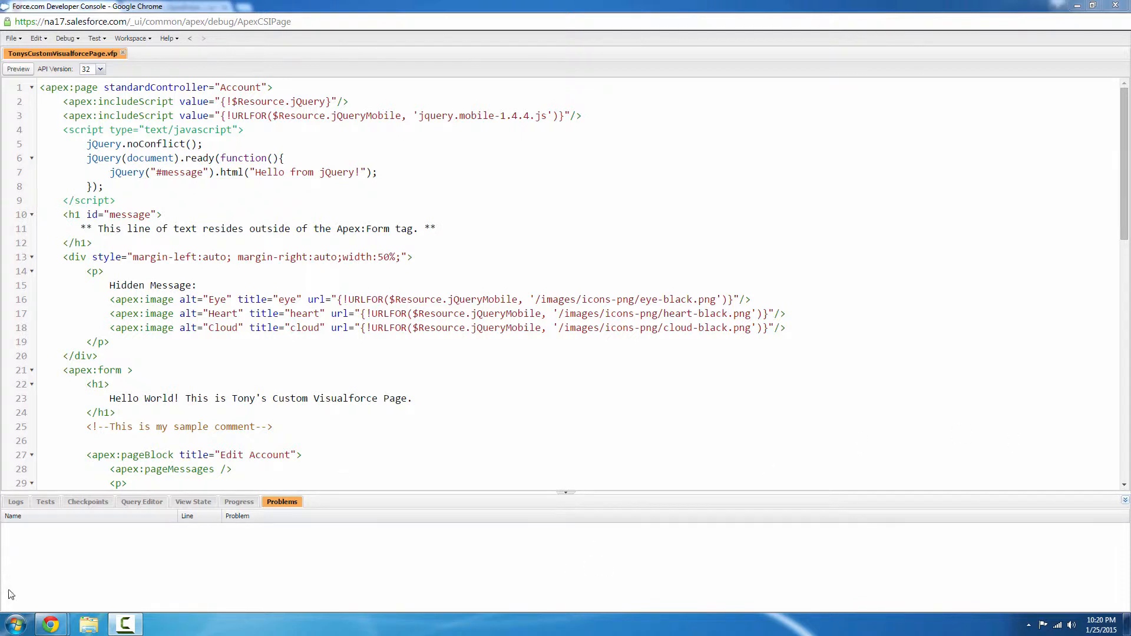
Switch to the SkyVisualEditor Chrome window from the taskbar preview.
{"action": "mouse_move", "coordinate": [51, 629]}
{"action": "left_click", "coordinate": [59, 594]}
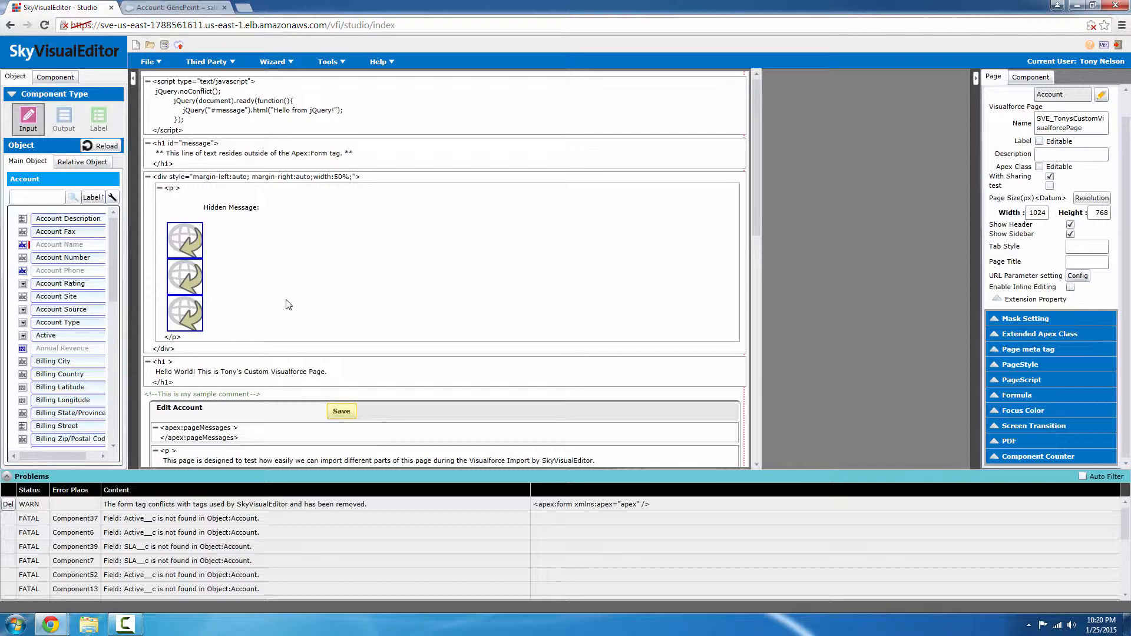
Import TonysCustomVisualforcePage, discarding the unsaved page, then show the Component palette.
{"action": "left_click", "coordinate": [158, 61]}
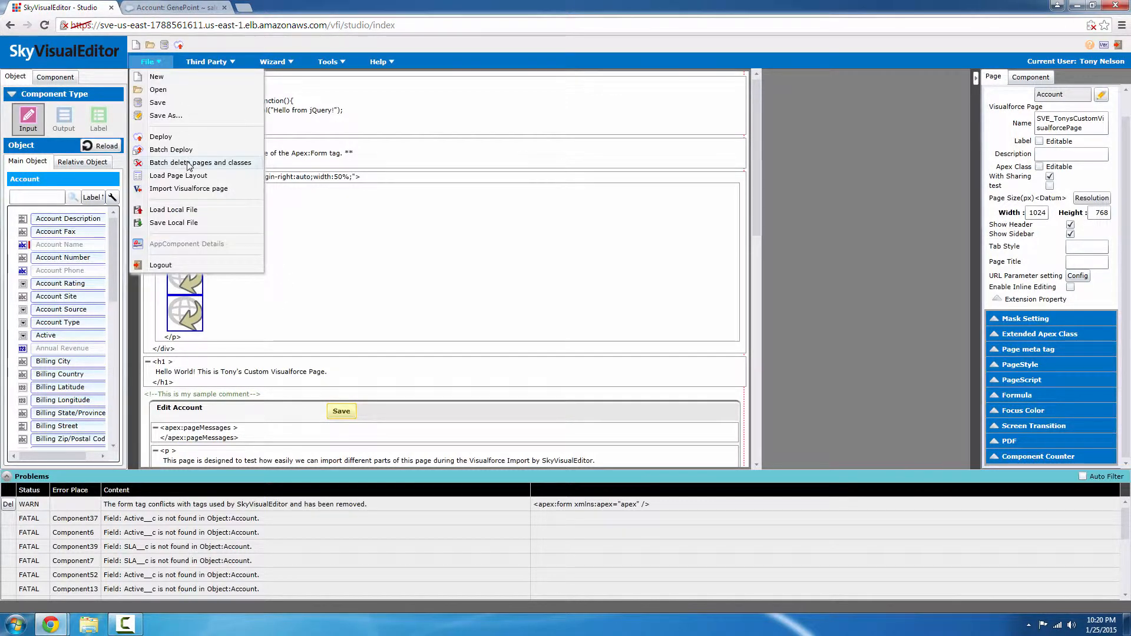
{"action": "left_click", "coordinate": [181, 189]}
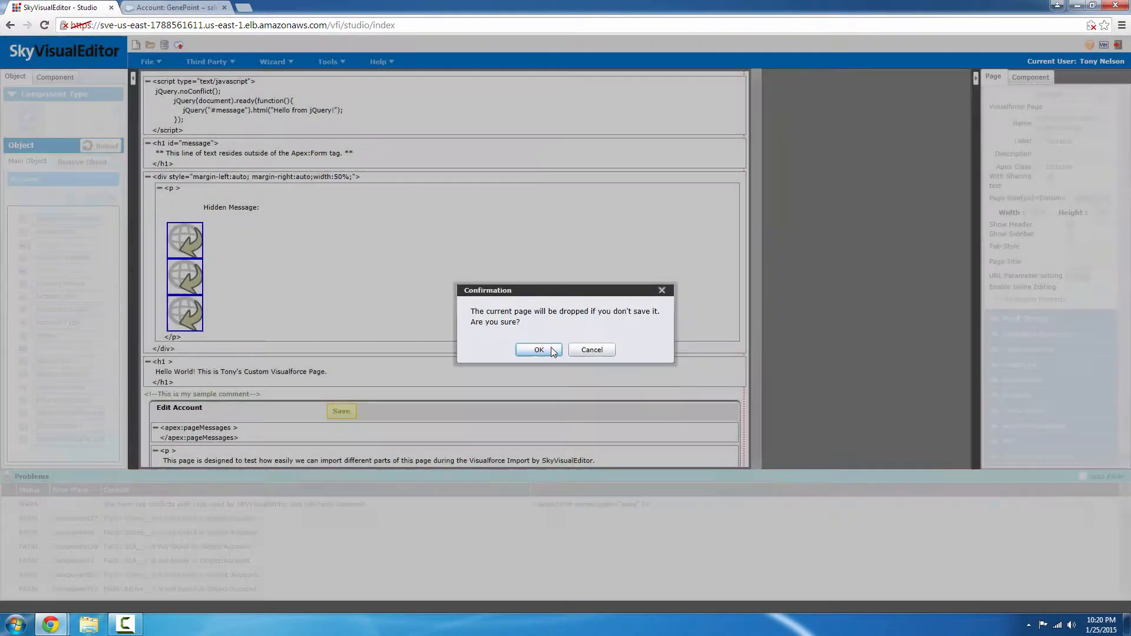
{"action": "left_click", "coordinate": [541, 349]}
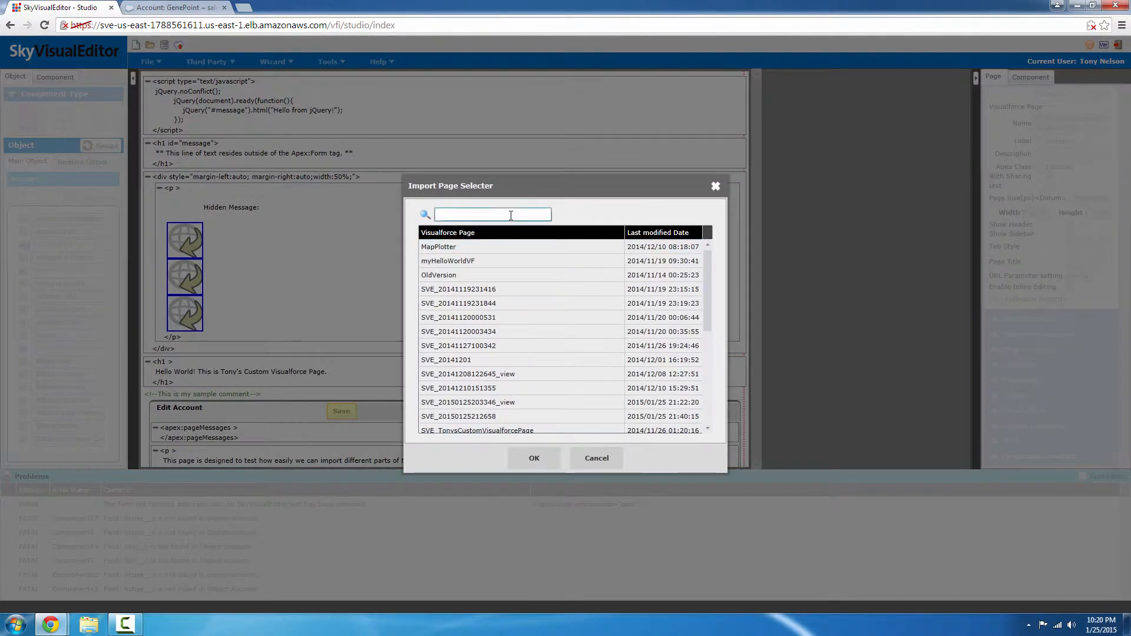
{"action": "type", "text": "tony"}
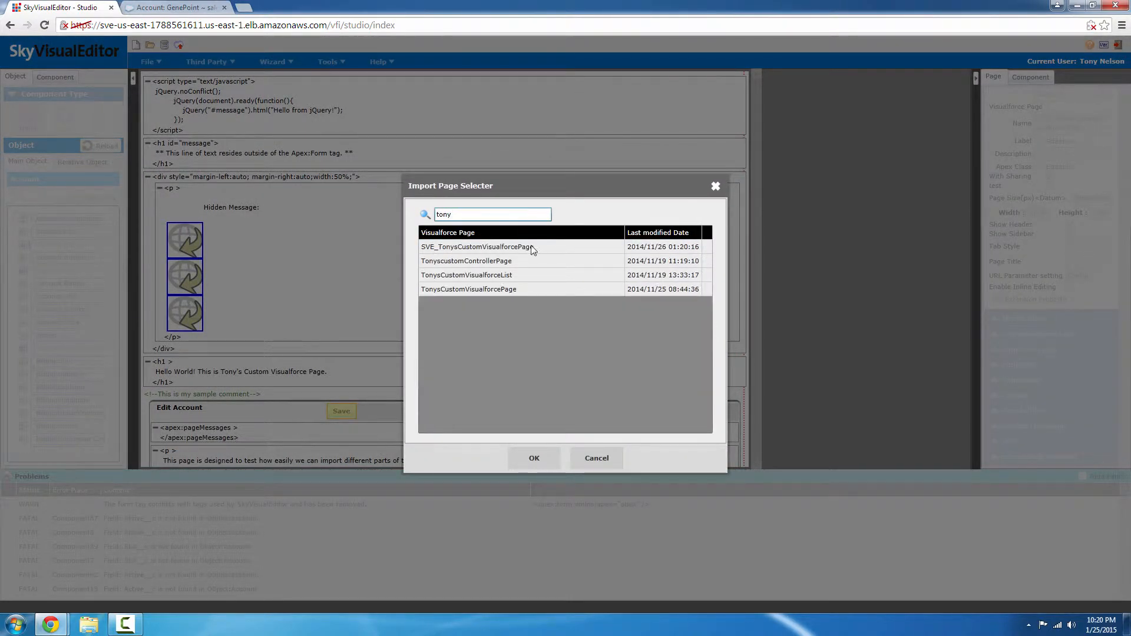
{"action": "left_click", "coordinate": [537, 289]}
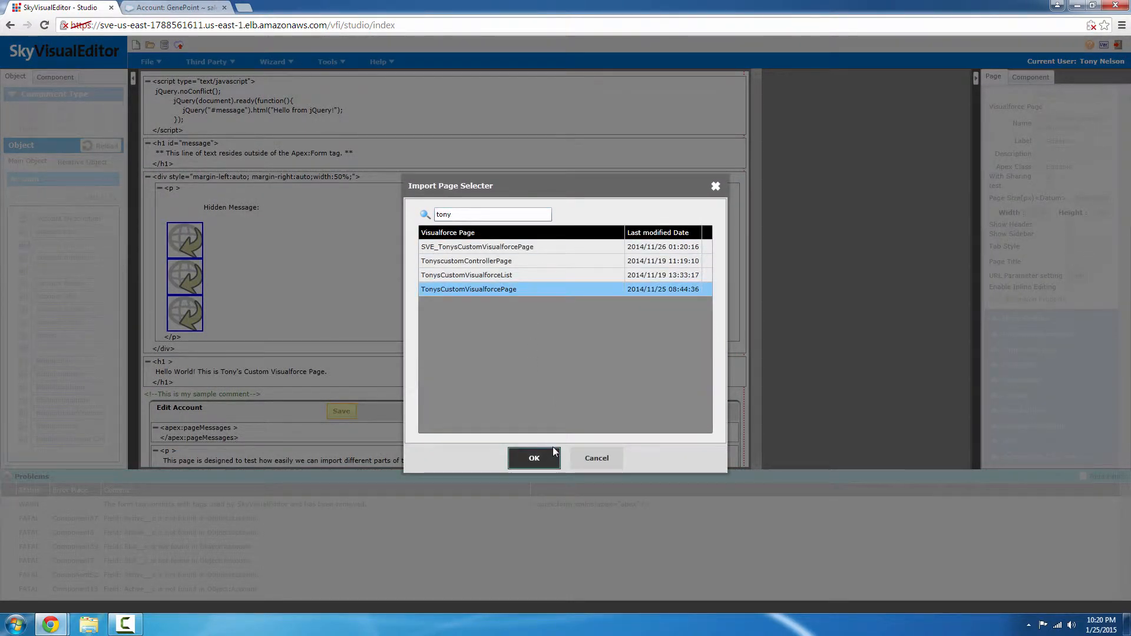
{"action": "left_click", "coordinate": [533, 458]}
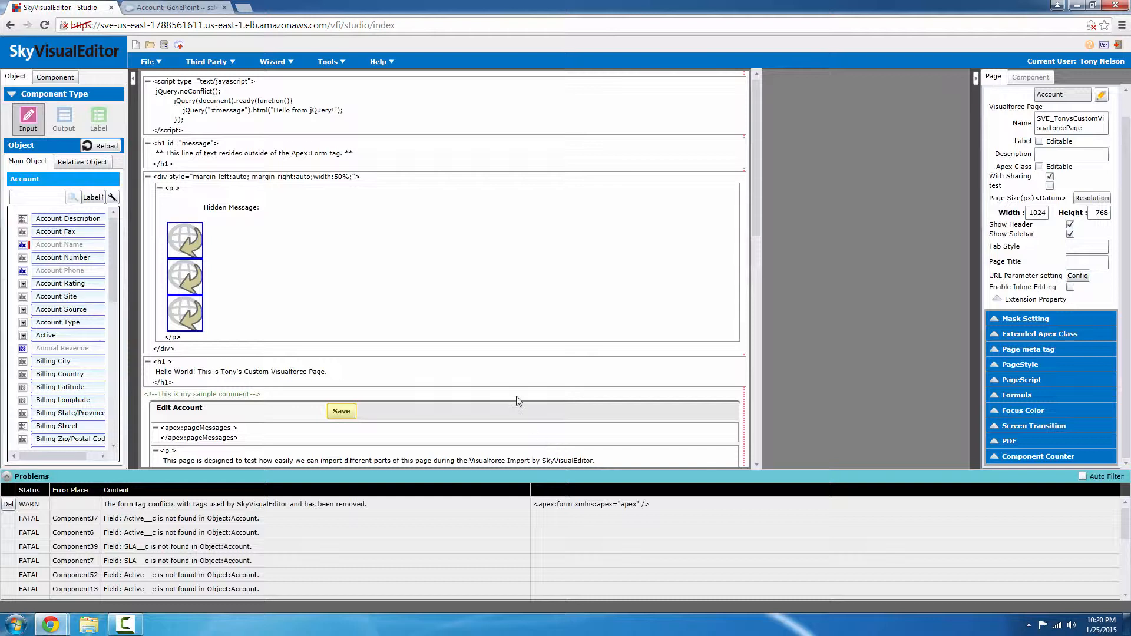
{"action": "left_click", "coordinate": [56, 80]}
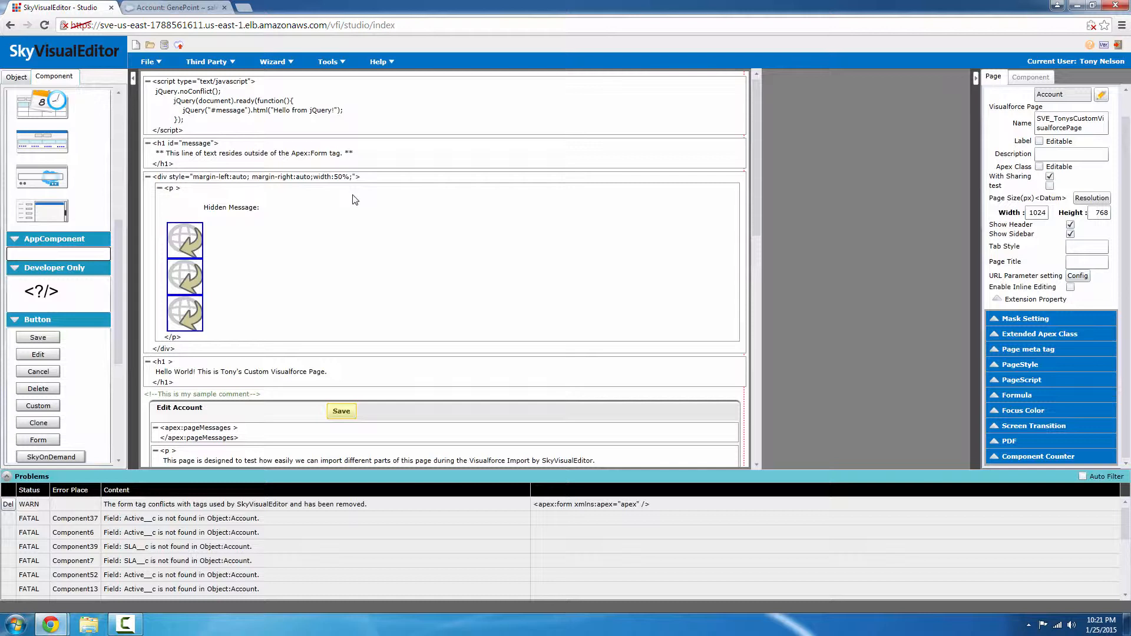
Select the jQuery script block at the top of the canvas to view its Code Block properties.
{"action": "left_click", "coordinate": [310, 120]}
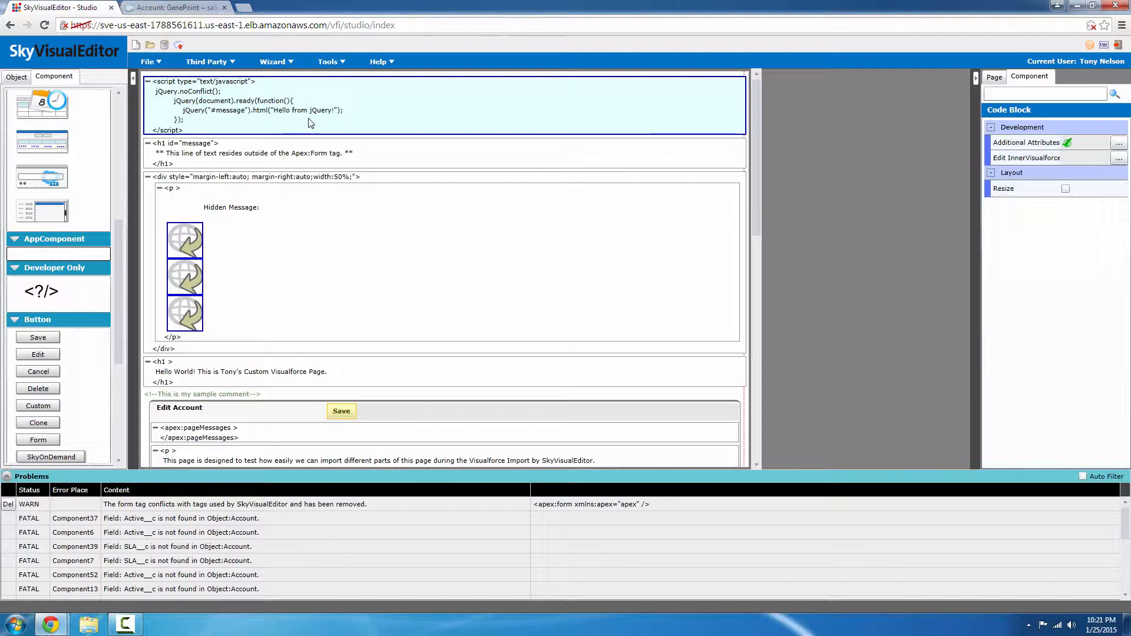
Review the page script in Edit PageScript and close it without changes.
{"action": "left_click", "coordinate": [992, 80]}
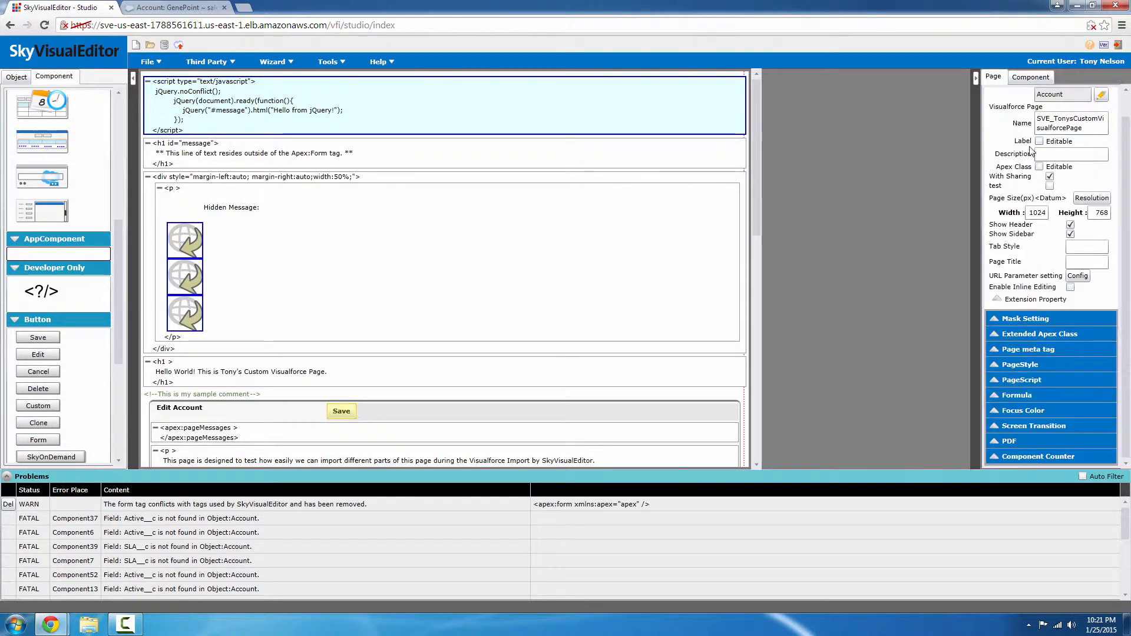
{"action": "left_click", "coordinate": [995, 384]}
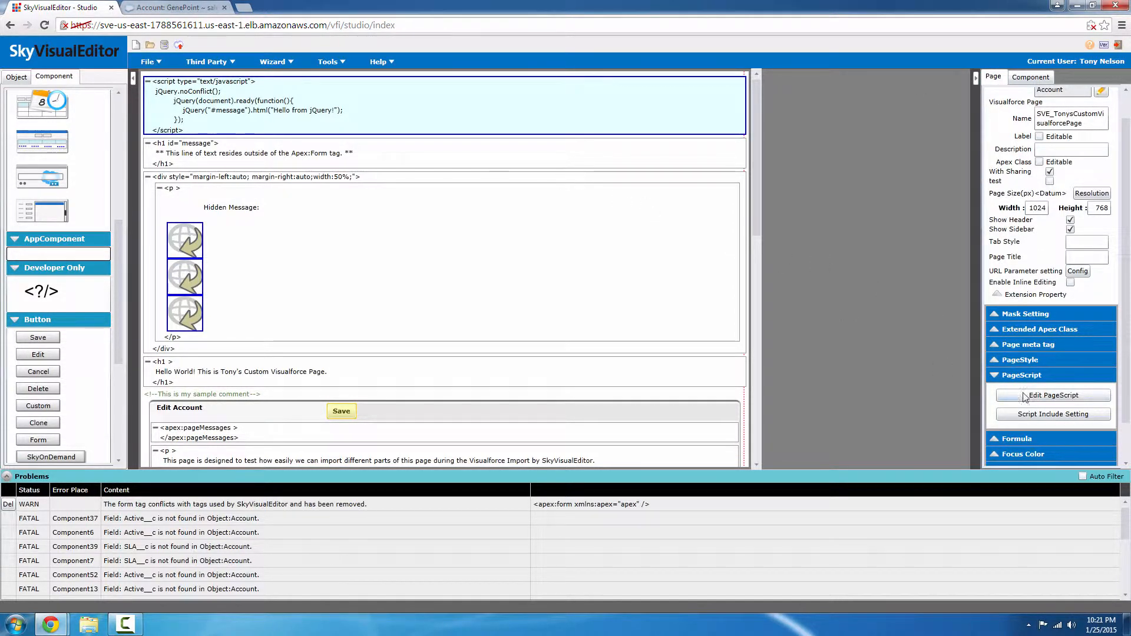
{"action": "left_click", "coordinate": [1026, 396]}
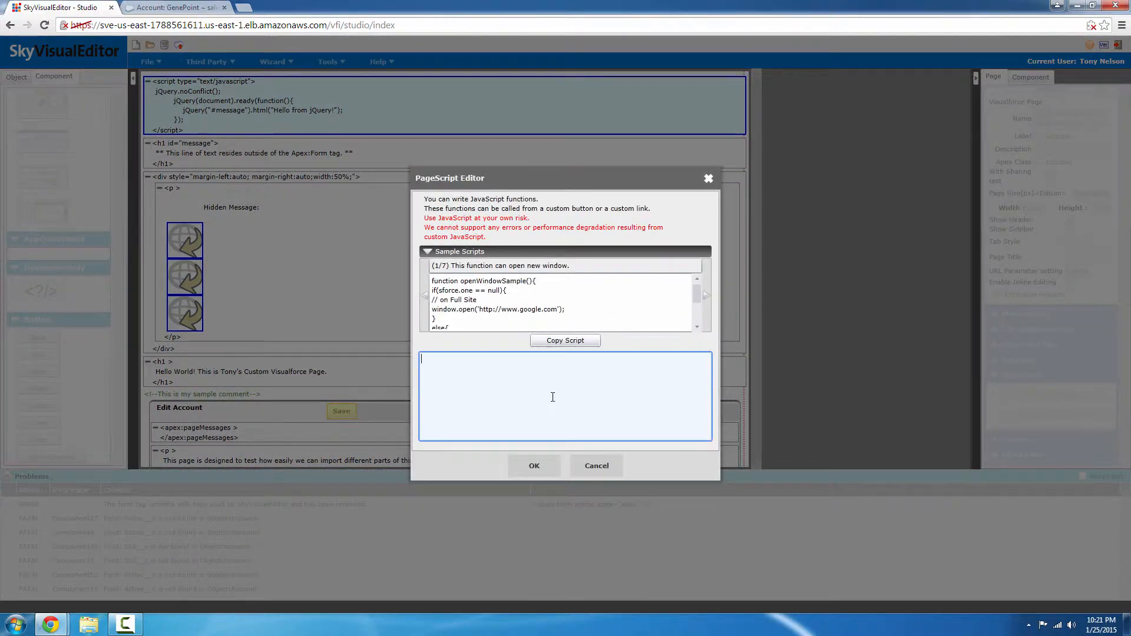
{"action": "left_click", "coordinate": [597, 466]}
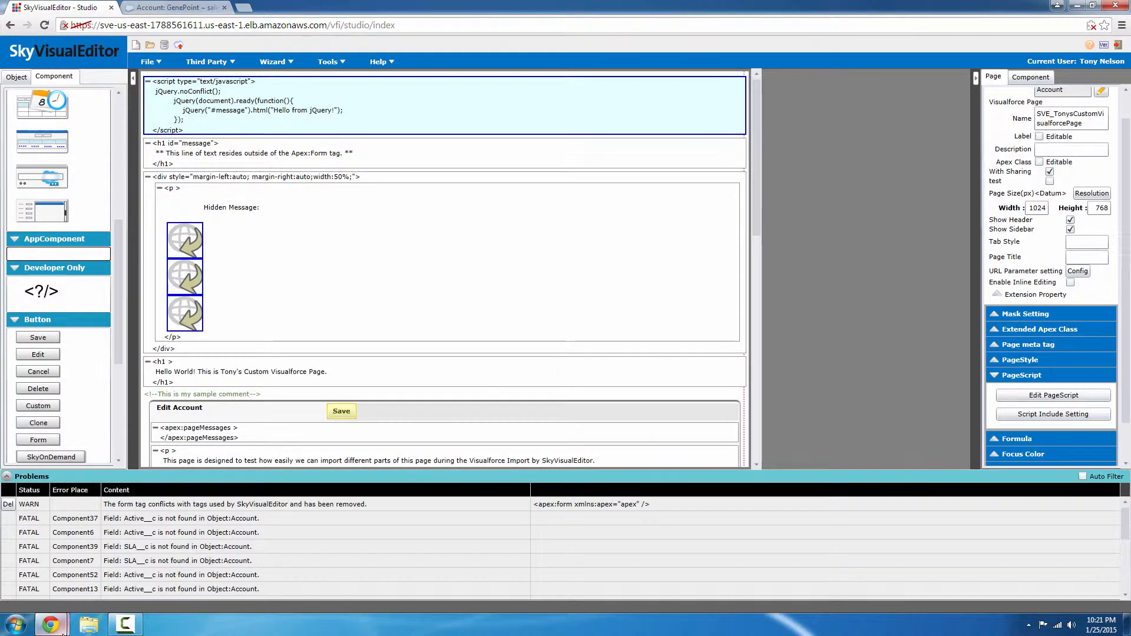
Compare with the jQuery Mobile include on line 3 of the Developer Console source.
{"action": "mouse_move", "coordinate": [63, 632]}
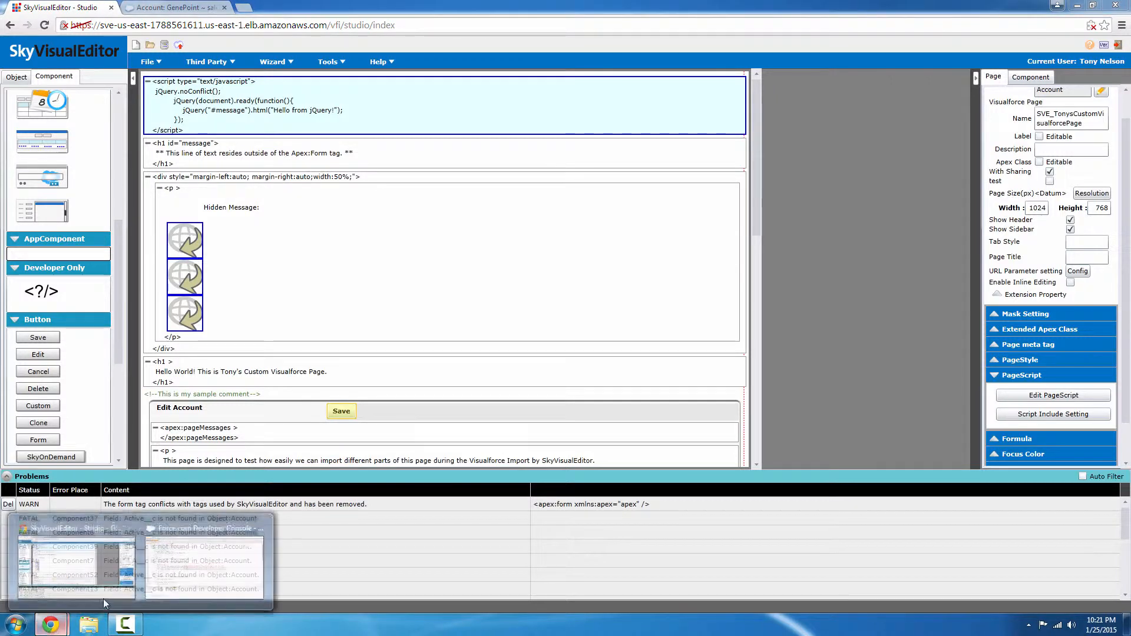
{"action": "left_click", "coordinate": [173, 587]}
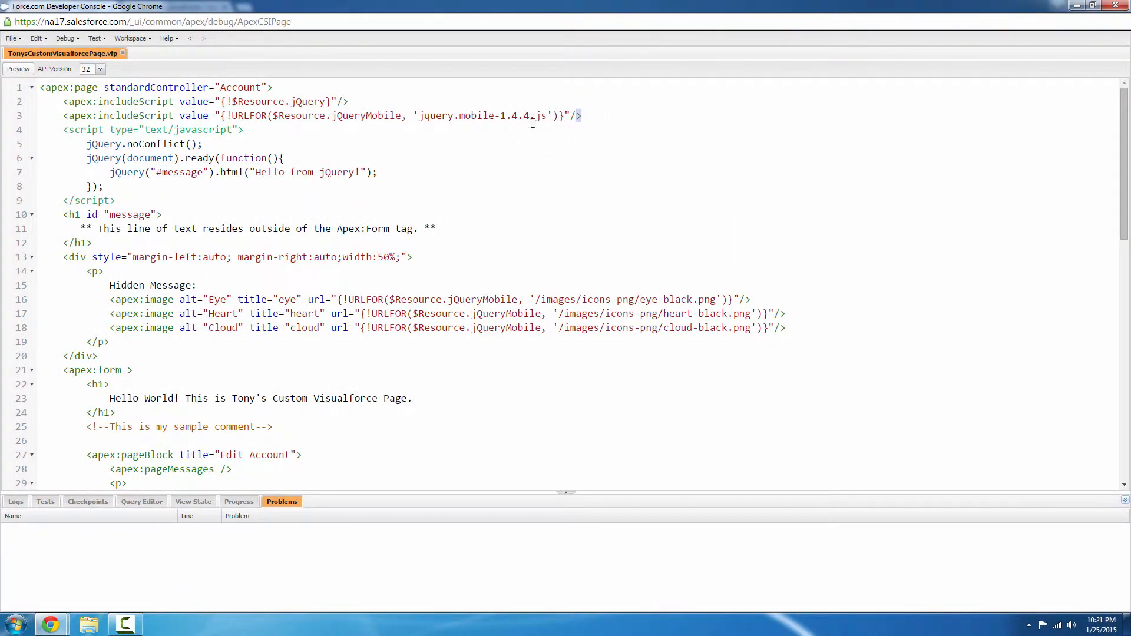
{"action": "left_click_drag", "start_coordinate": [583, 115], "coordinate": [229, 113]}
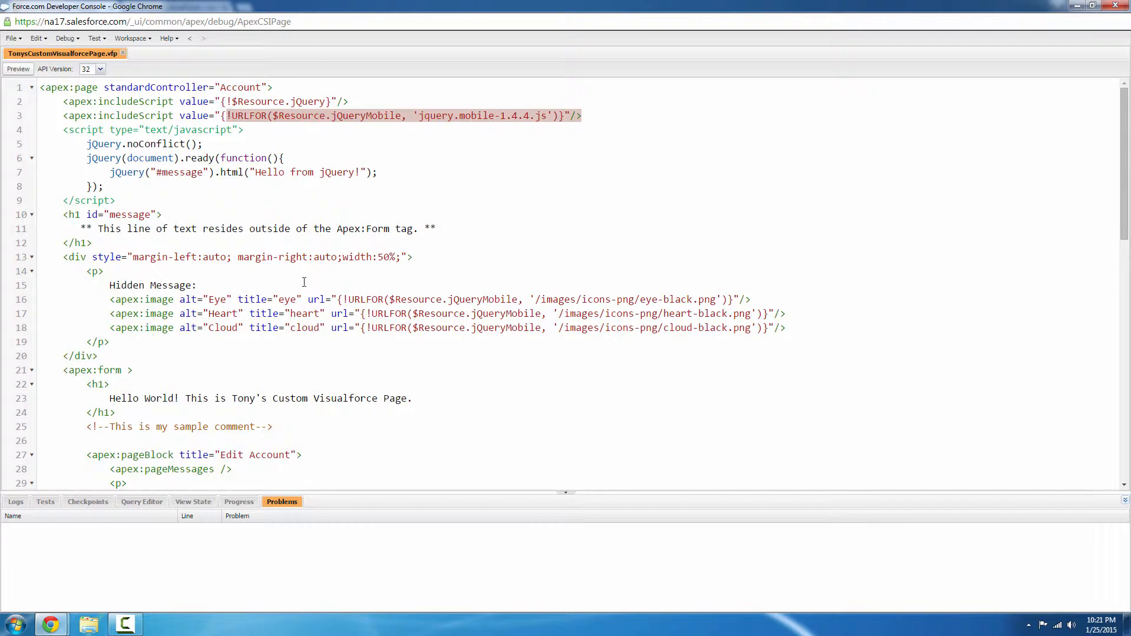
{"action": "mouse_move", "coordinate": [50, 626]}
{"action": "left_click", "coordinate": [86, 586]}
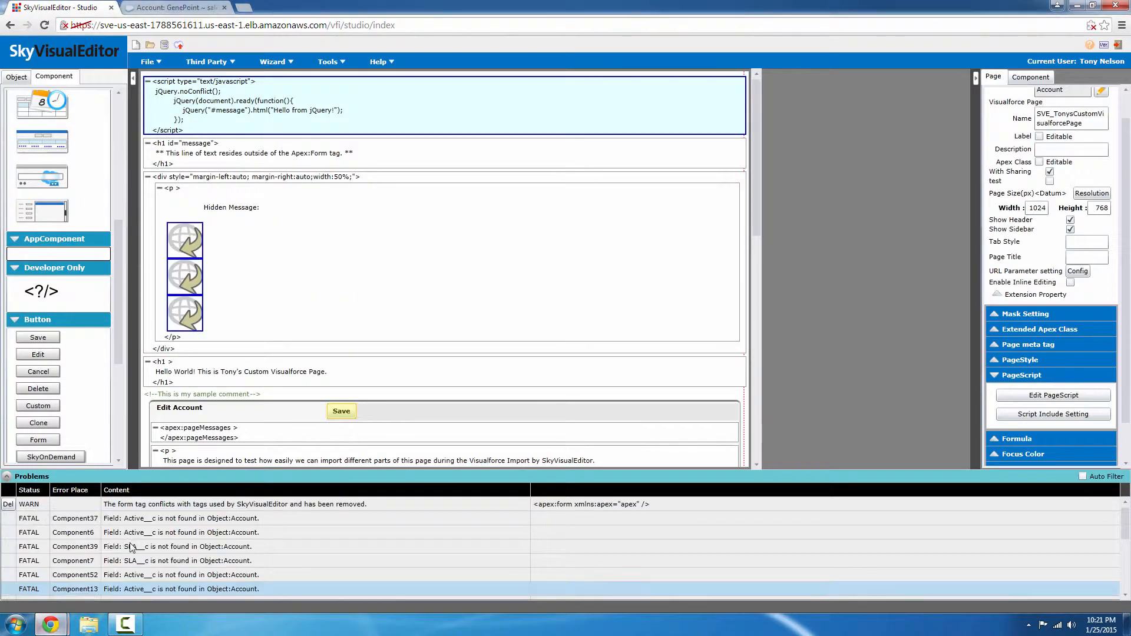
Review the Script Include Setting without changes, then select the h1 message heading block.
{"action": "left_click", "coordinate": [1035, 418]}
{"action": "left_click_drag", "start_coordinate": [645, 340], "coordinate": [447, 348]}
{"action": "left_click", "coordinate": [611, 408]}
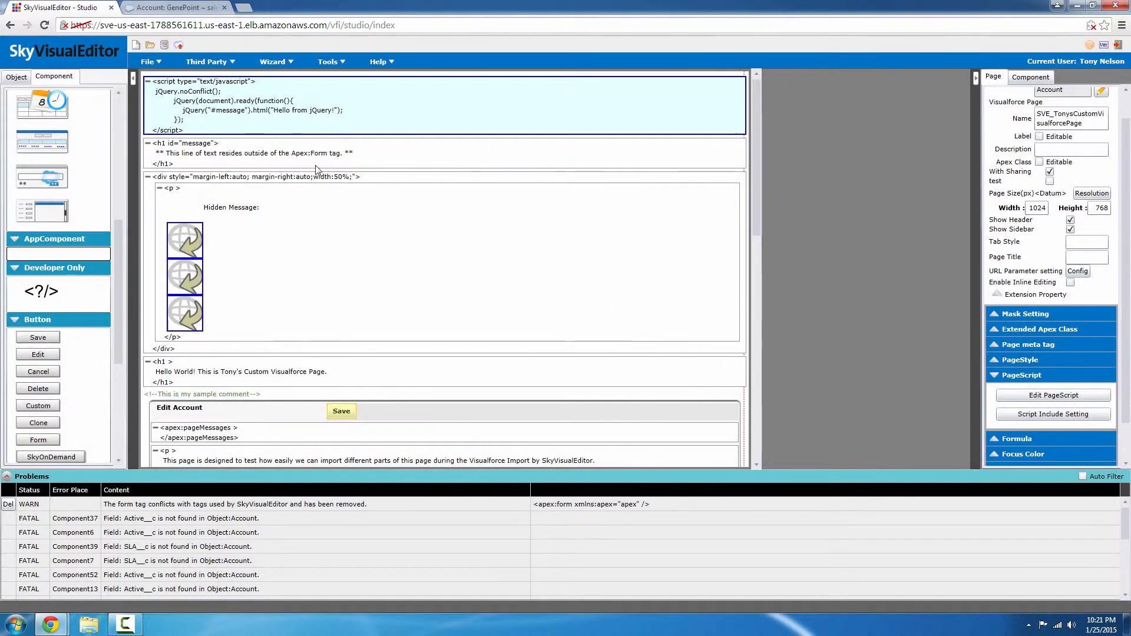
{"action": "left_click", "coordinate": [333, 157]}
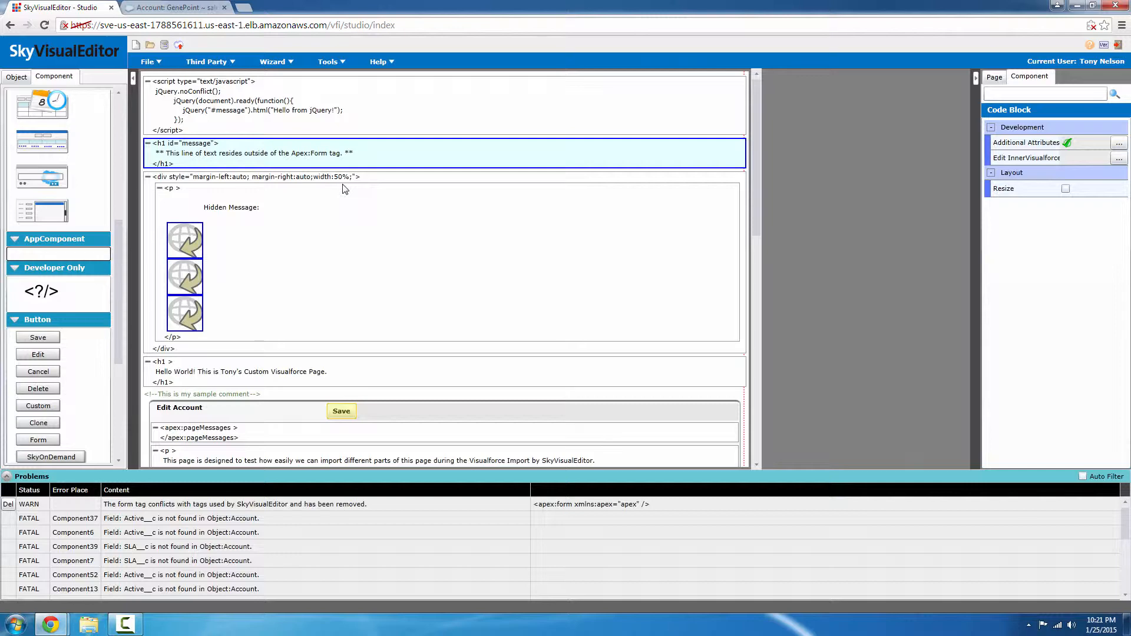
{"action": "double_click", "coordinate": [366, 157]}
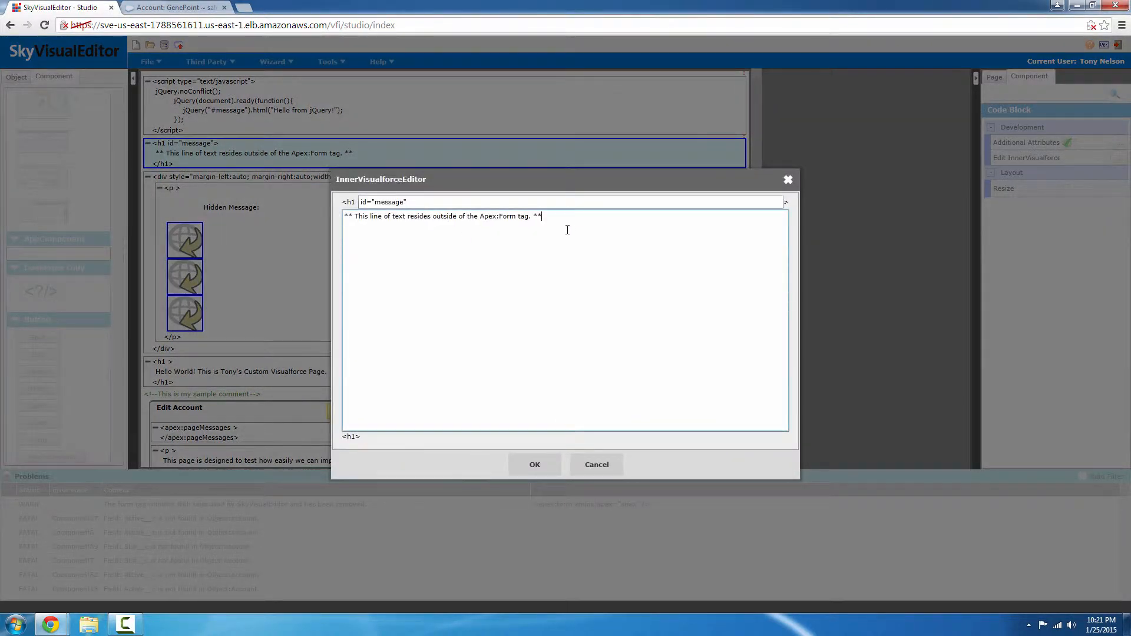
{"action": "key", "text": "Return"}
{"action": "type", "text": "<p>"}
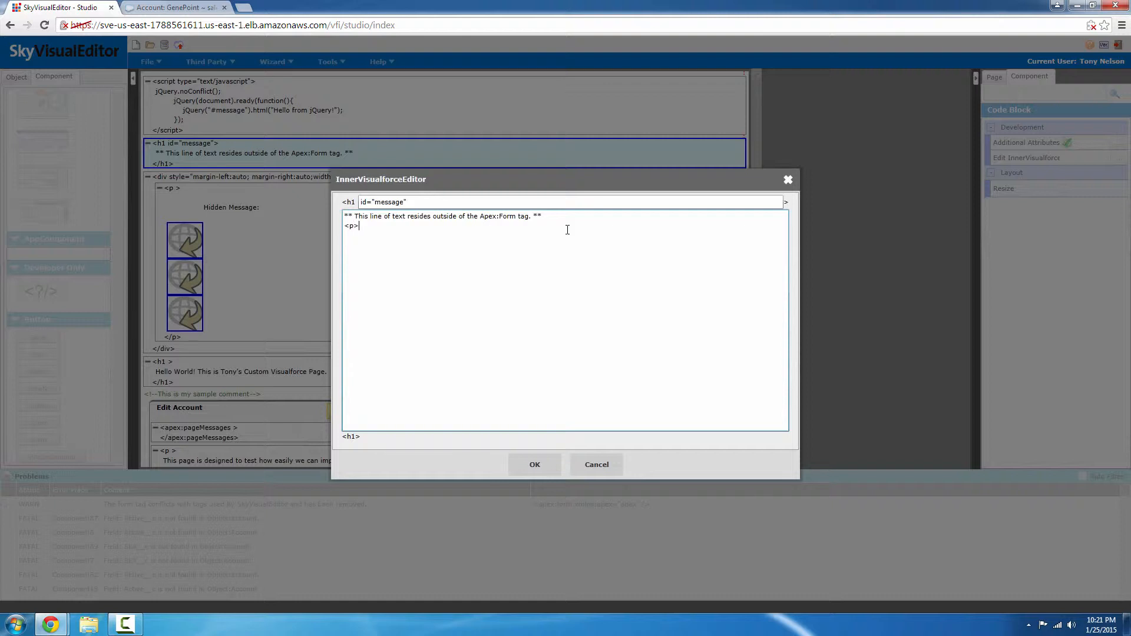
{"action": "type", "text": "Hello World</p>"}
{"action": "left_click", "coordinate": [535, 467]}
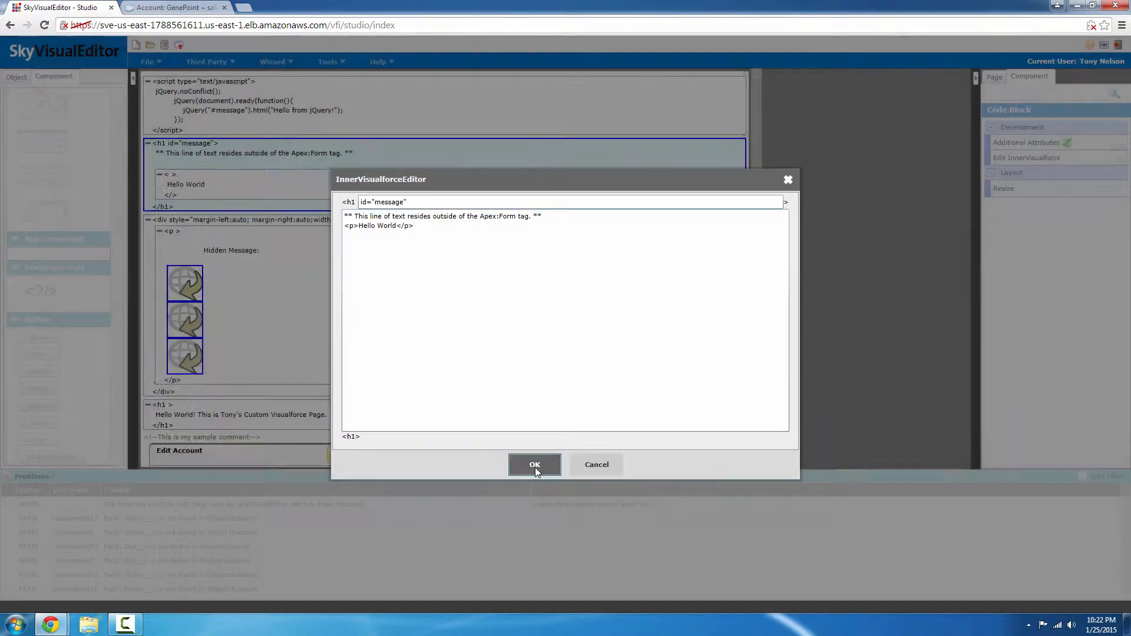
{"action": "left_click", "coordinate": [215, 196]}
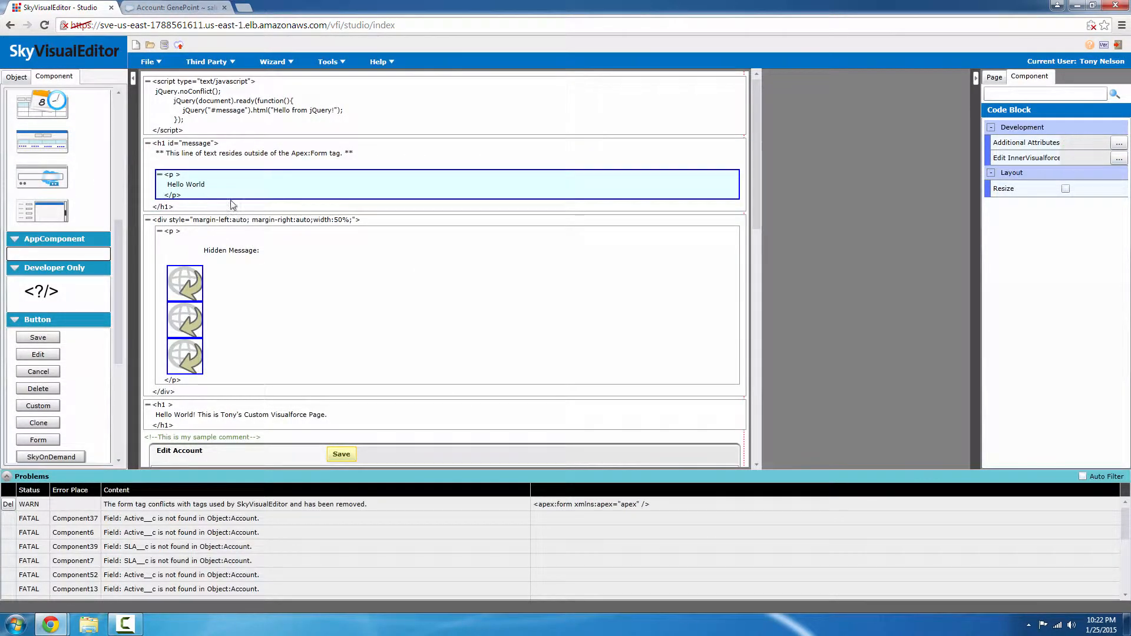
{"action": "double_click", "coordinate": [159, 175]}
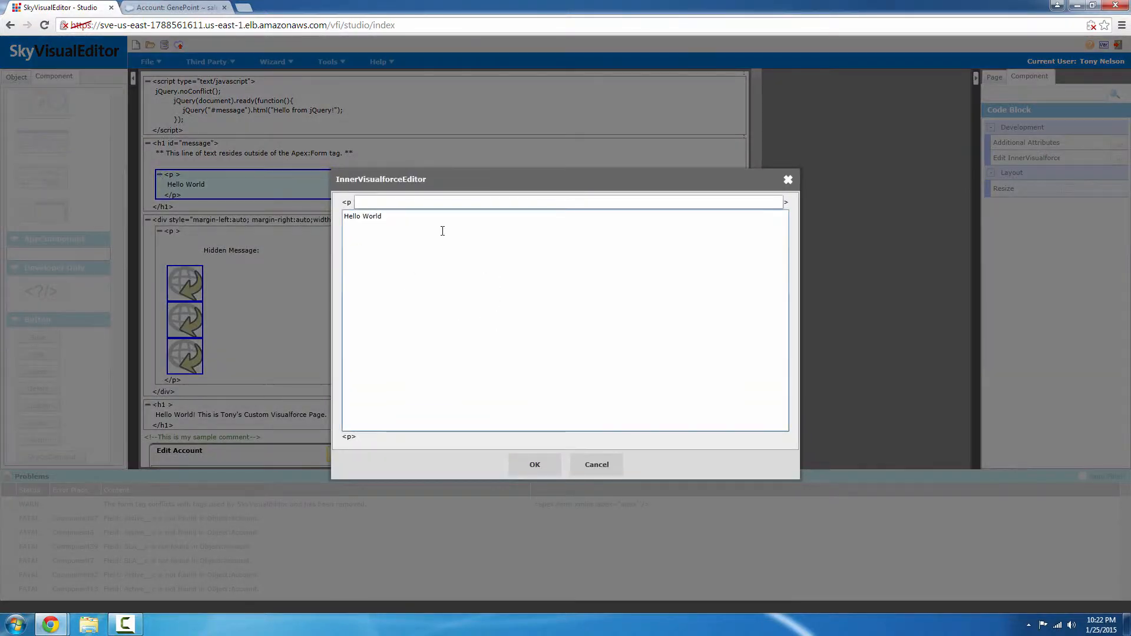
{"action": "left_click", "coordinate": [597, 465]}
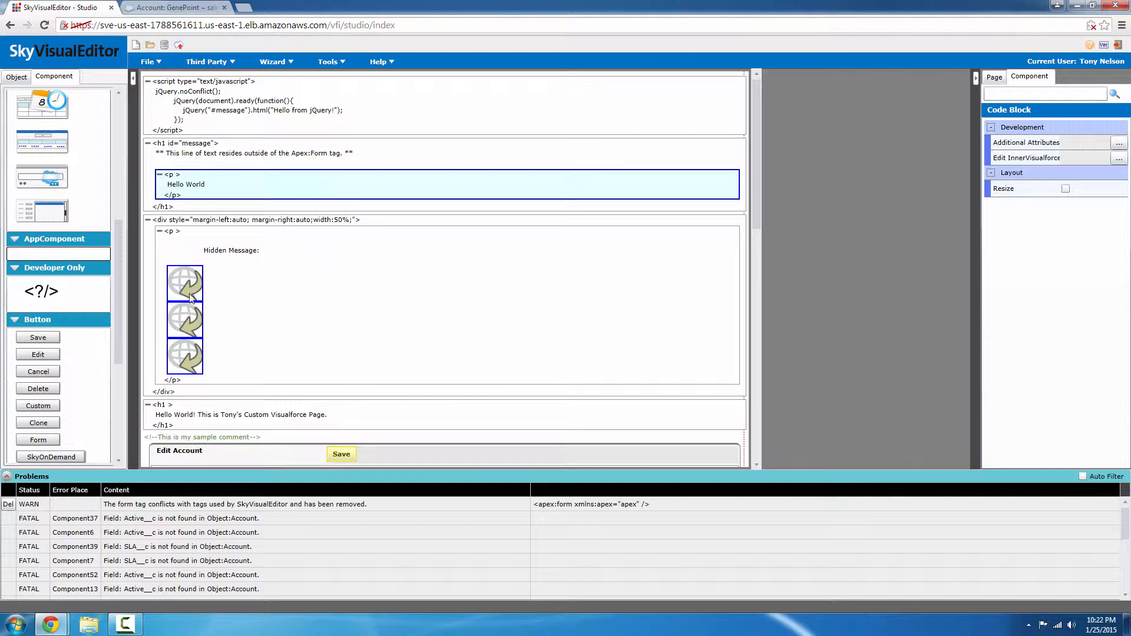
{"action": "mouse_move", "coordinate": [51, 625]}
{"action": "left_click", "coordinate": [186, 580]}
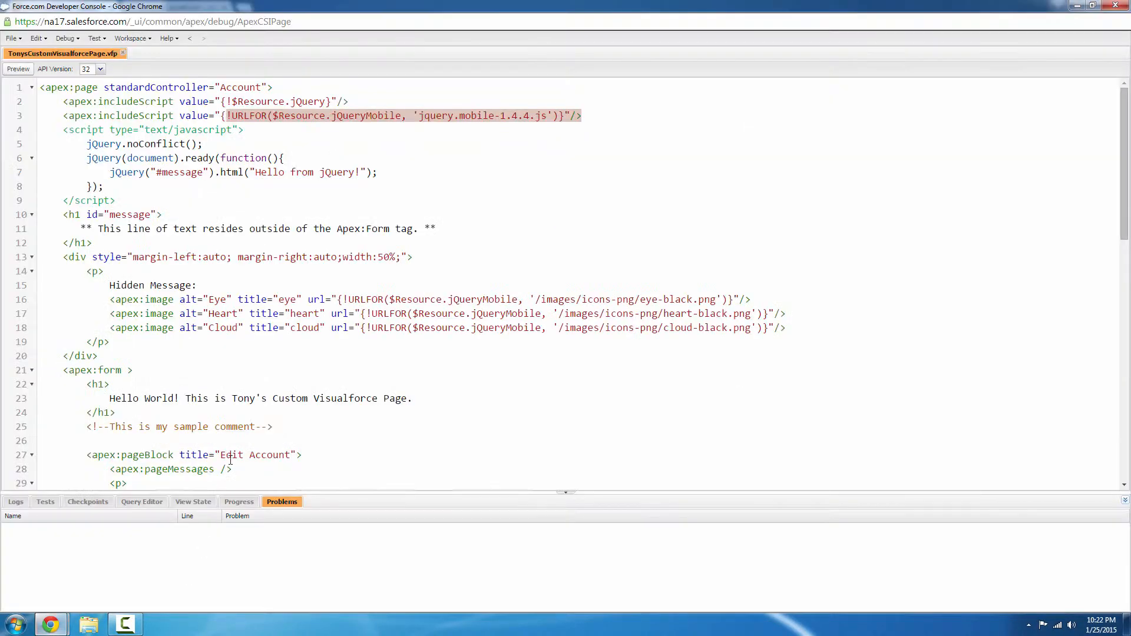
{"action": "left_click", "coordinate": [789, 328]}
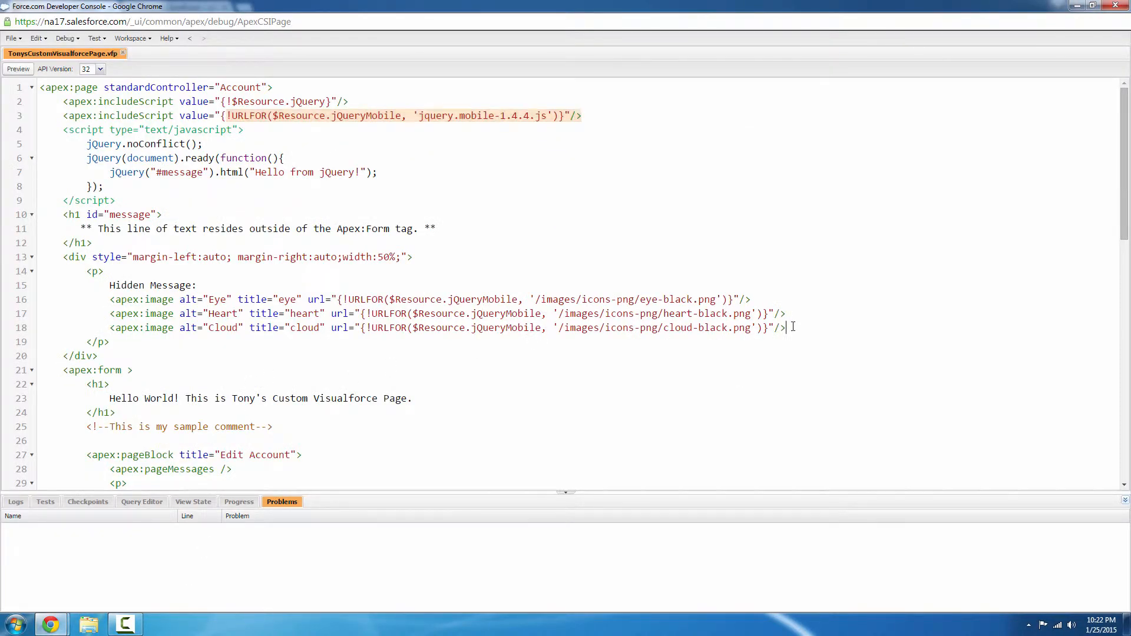
{"action": "left_click_drag", "start_coordinate": [773, 328], "coordinate": [180, 329]}
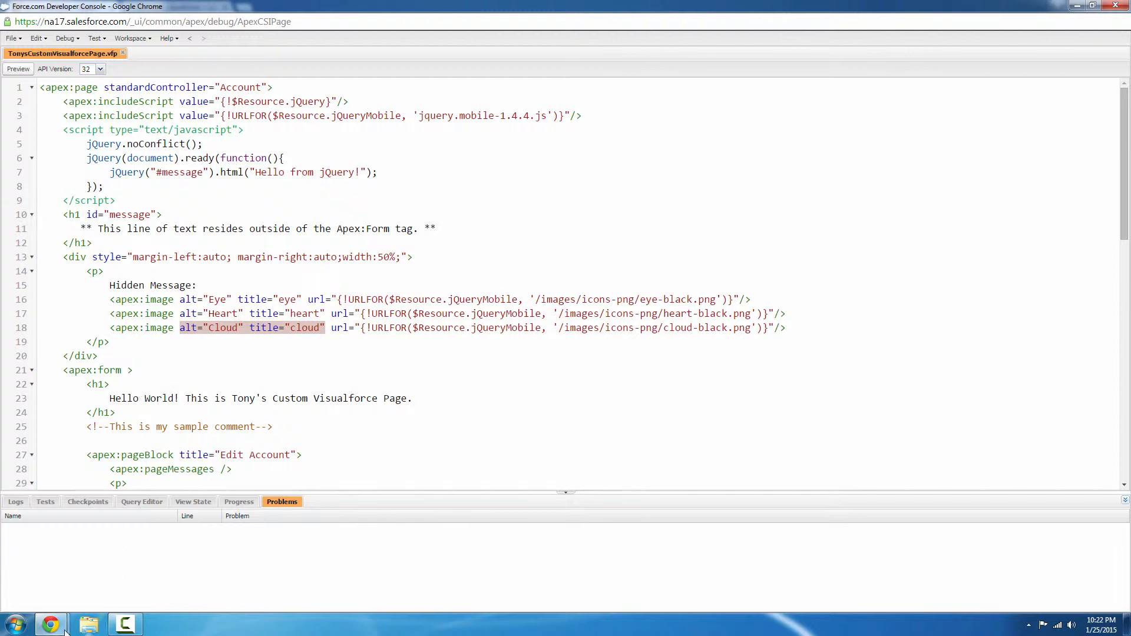
{"action": "mouse_move", "coordinate": [51, 624]}
{"action": "left_click", "coordinate": [103, 579]}
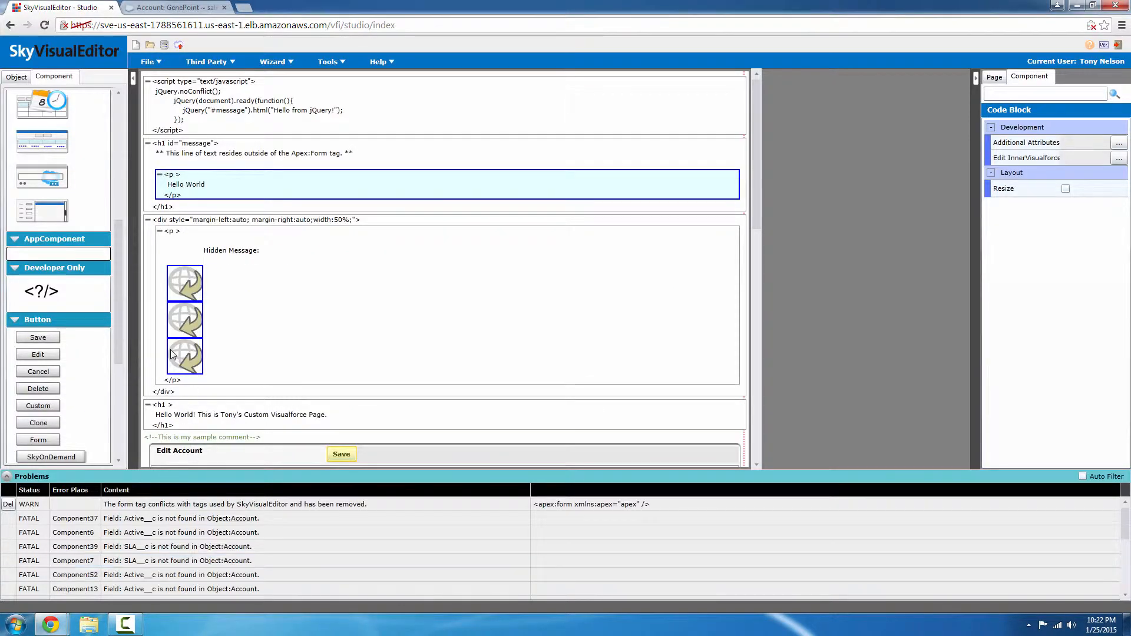
{"action": "left_click", "coordinate": [184, 294]}
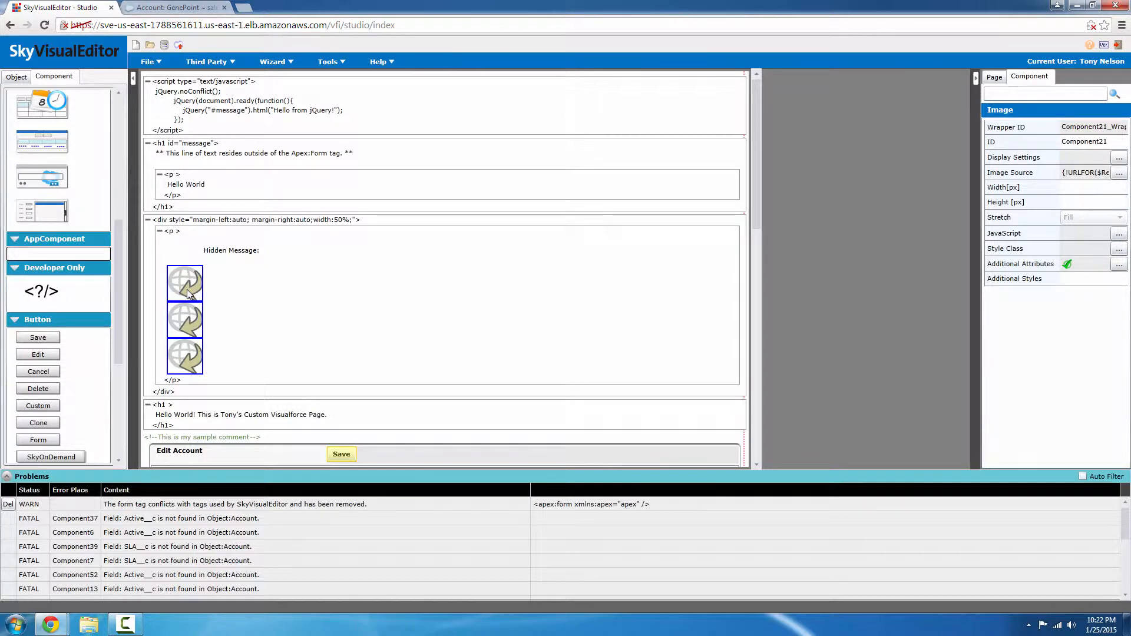
{"action": "left_click", "coordinate": [1119, 174]}
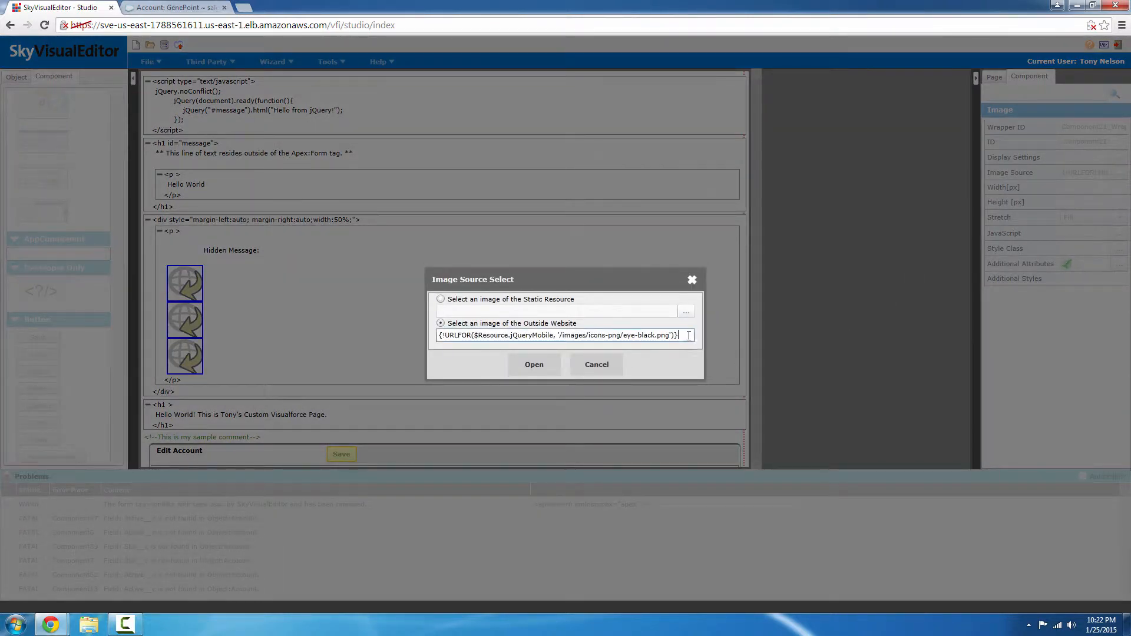
{"action": "left_click_drag", "start_coordinate": [688, 335], "coordinate": [416, 337]}
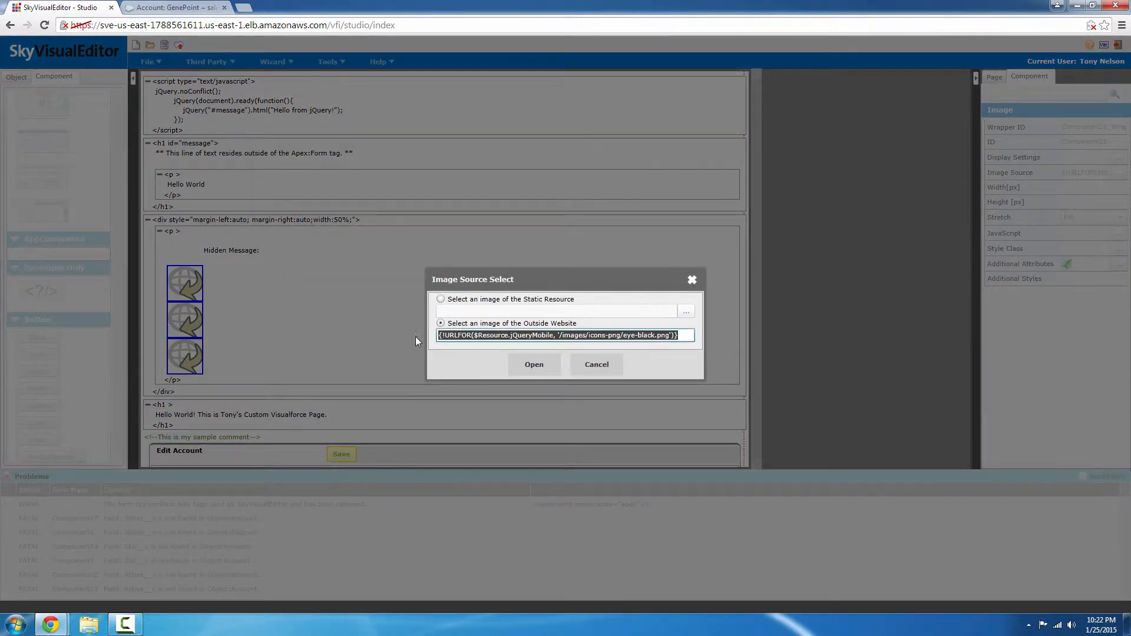
{"action": "left_click", "coordinate": [612, 369]}
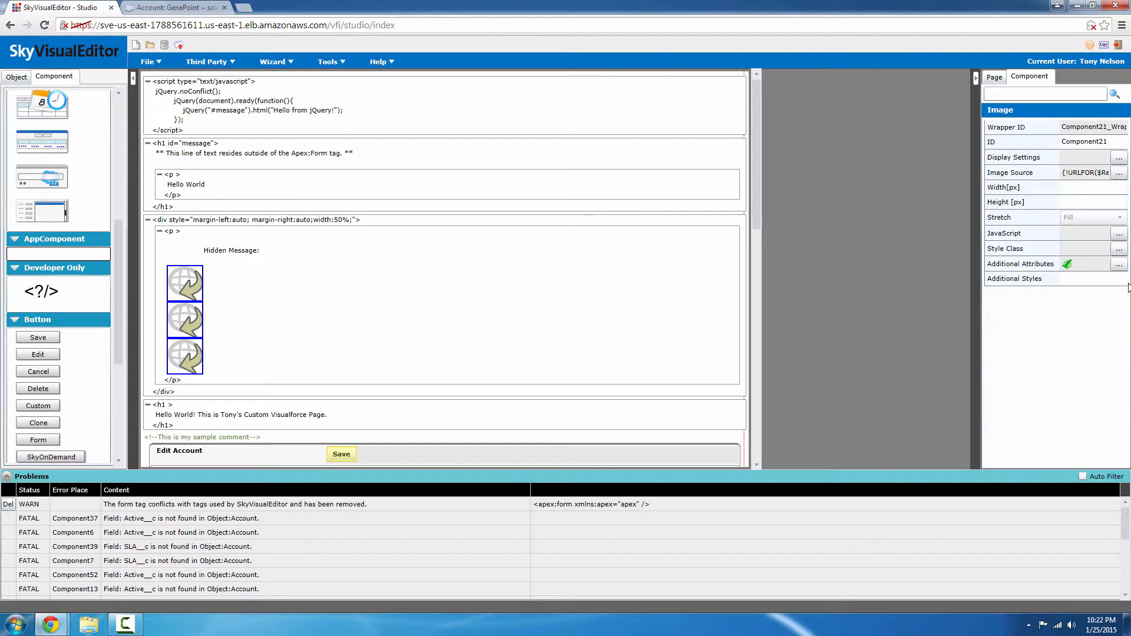
{"action": "left_click", "coordinate": [1119, 264]}
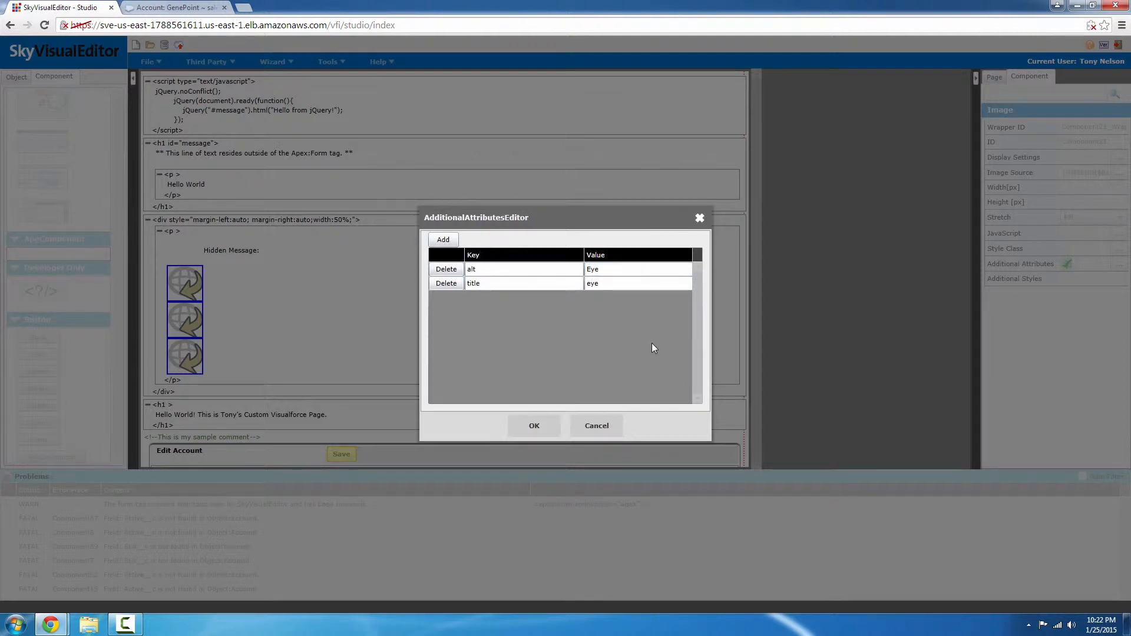
{"action": "left_click", "coordinate": [596, 426]}
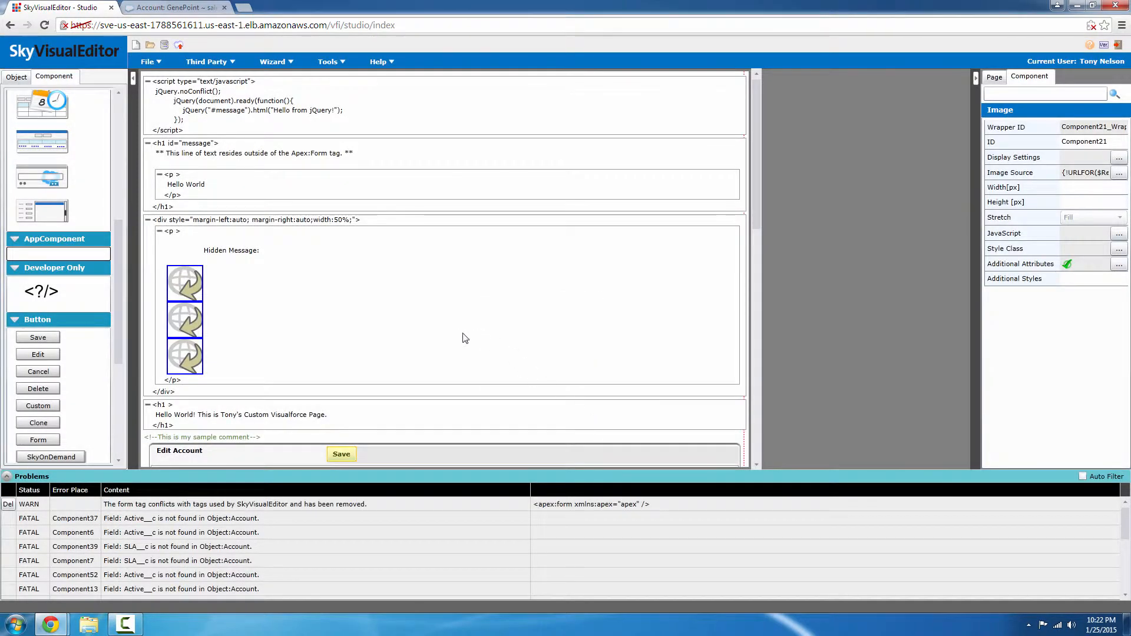
{"action": "scroll", "coordinate": [458, 328], "scroll_direction": "down", "scroll_amount": 2}
{"action": "scroll", "coordinate": [457, 329], "scroll_direction": "down", "scroll_amount": 4}
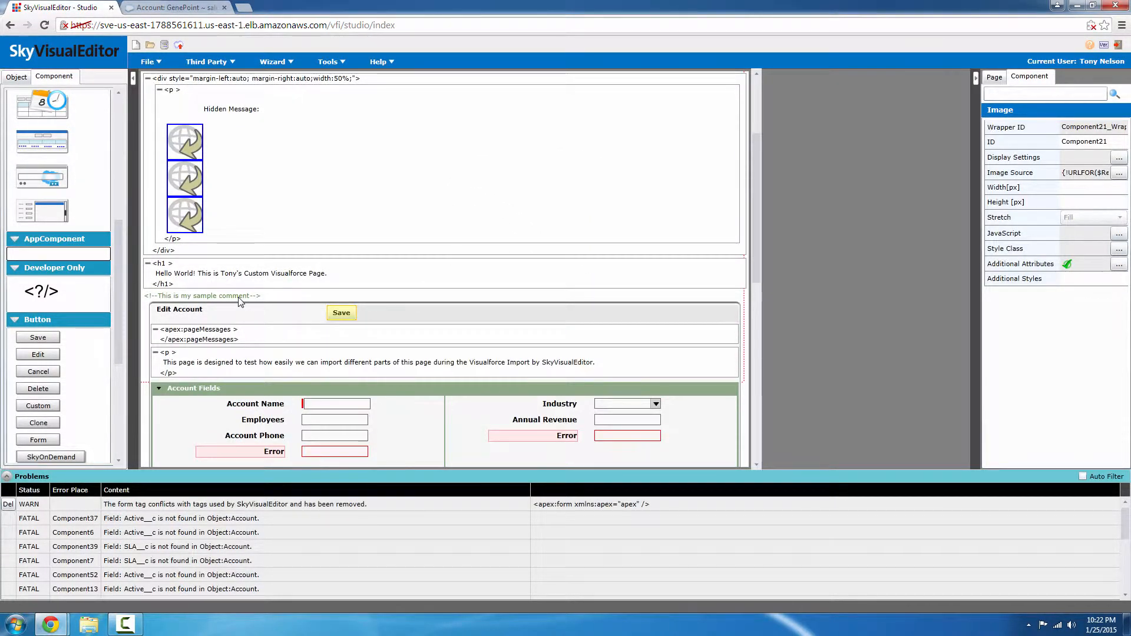
{"action": "left_click", "coordinate": [240, 295]}
{"action": "left_click_drag", "start_coordinate": [238, 294], "coordinate": [236, 317]}
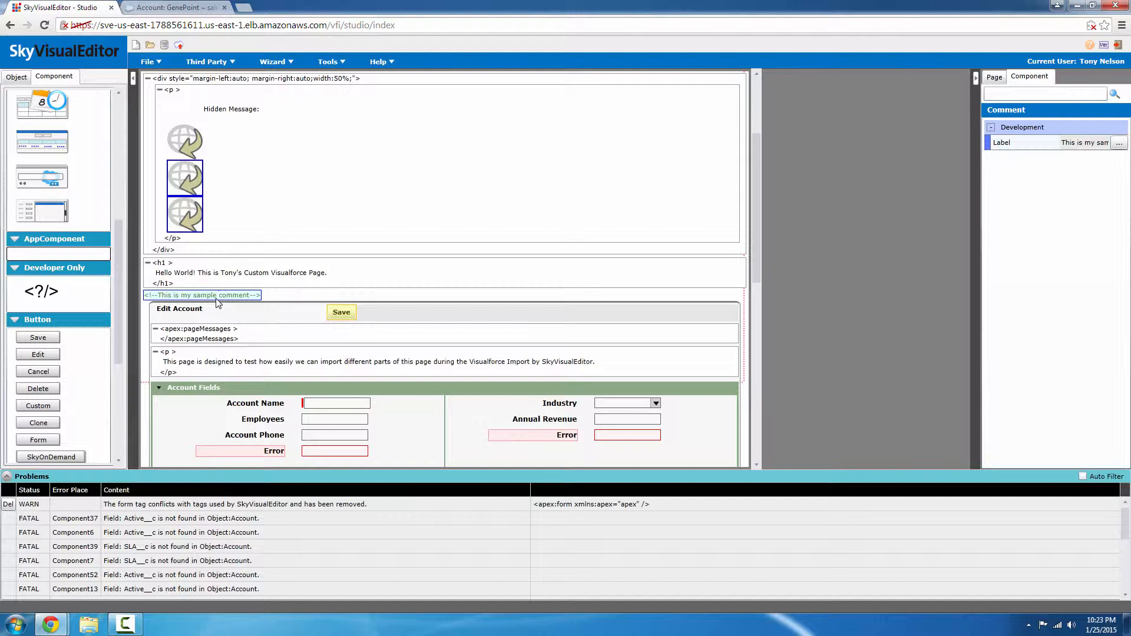
{"action": "scroll", "coordinate": [378, 295], "scroll_direction": "down", "scroll_amount": 3}
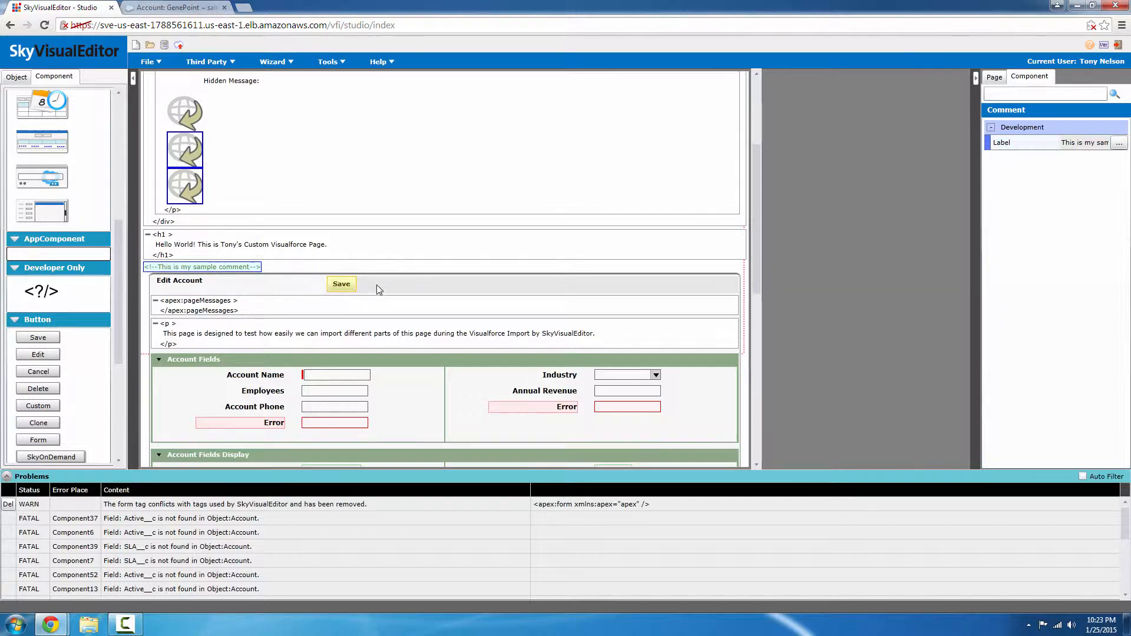
{"action": "scroll", "coordinate": [398, 305], "scroll_direction": "down", "scroll_amount": 1}
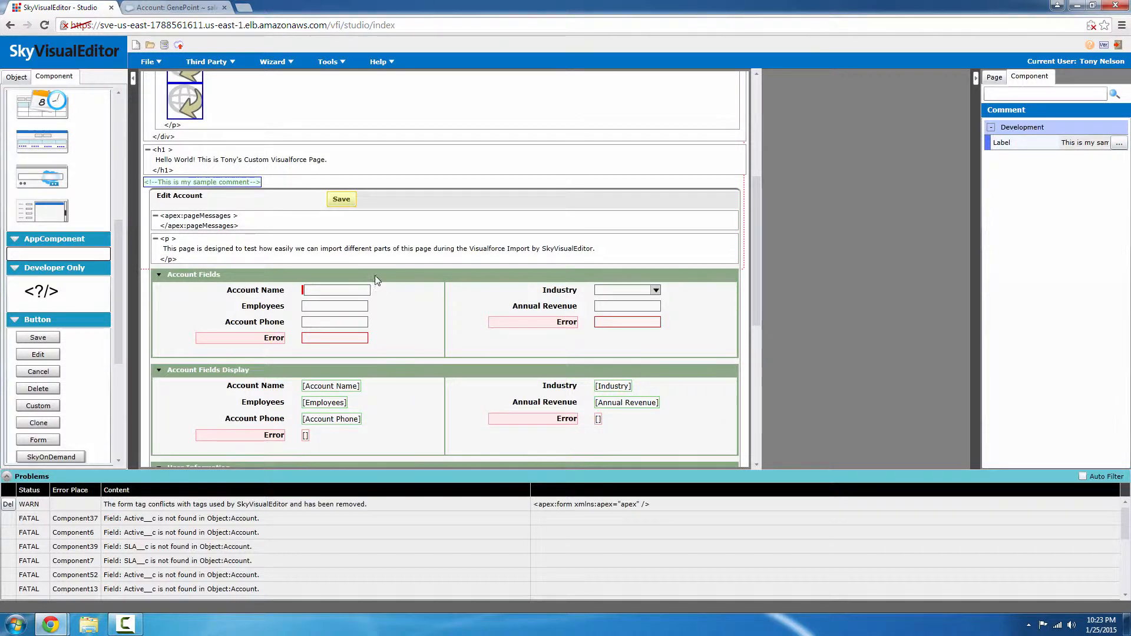
{"action": "left_click", "coordinate": [275, 209]}
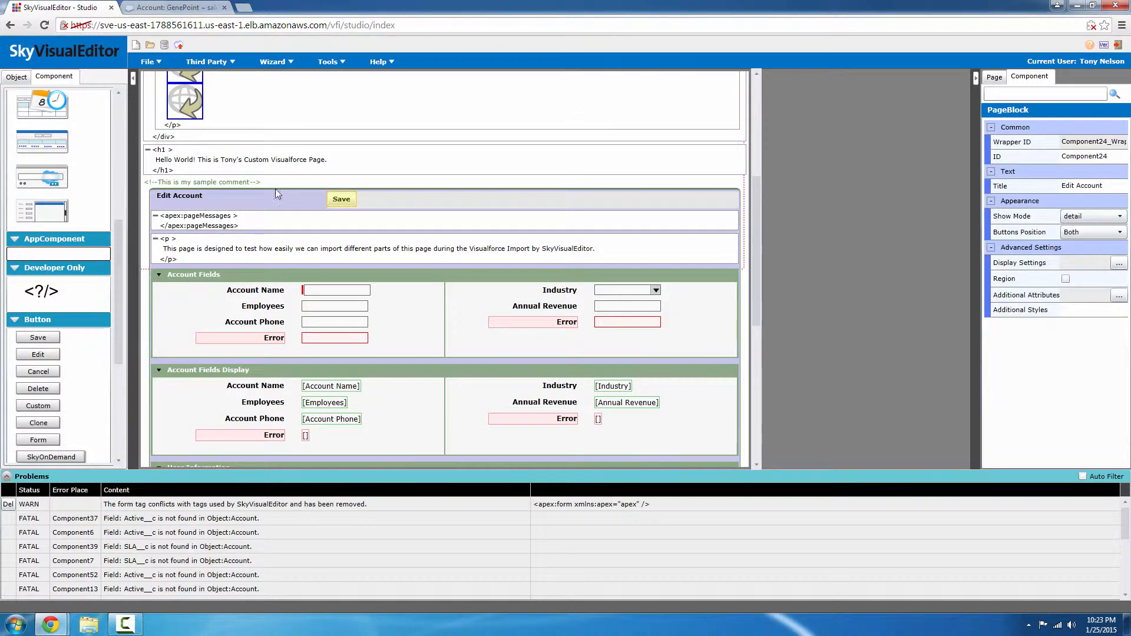
Delete the Save button's Component58 WARN problem, then select the Edit Account page block.
{"action": "left_click", "coordinate": [344, 202]}
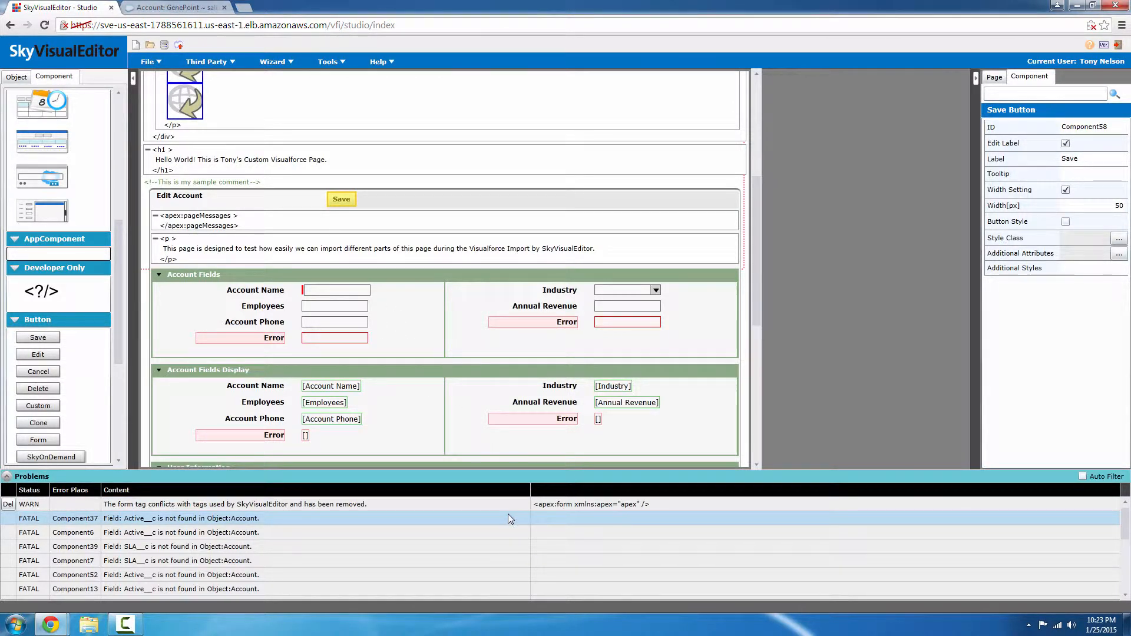
{"action": "scroll", "coordinate": [509, 511], "scroll_direction": "down", "scroll_amount": 5}
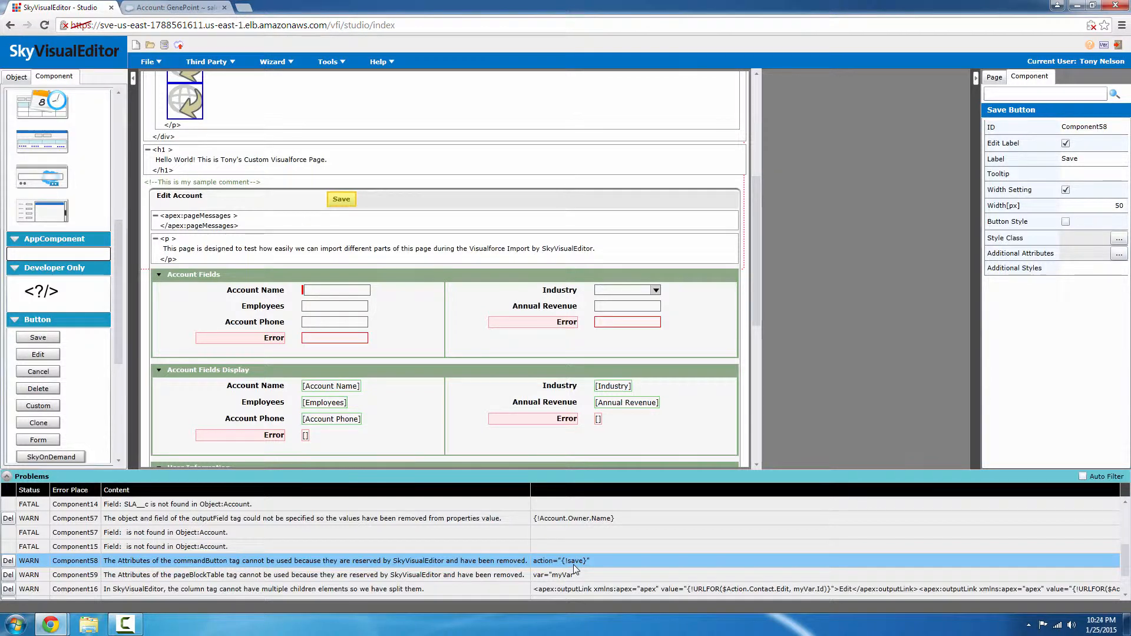
{"action": "left_click", "coordinate": [8, 560]}
{"action": "left_click", "coordinate": [371, 208]}
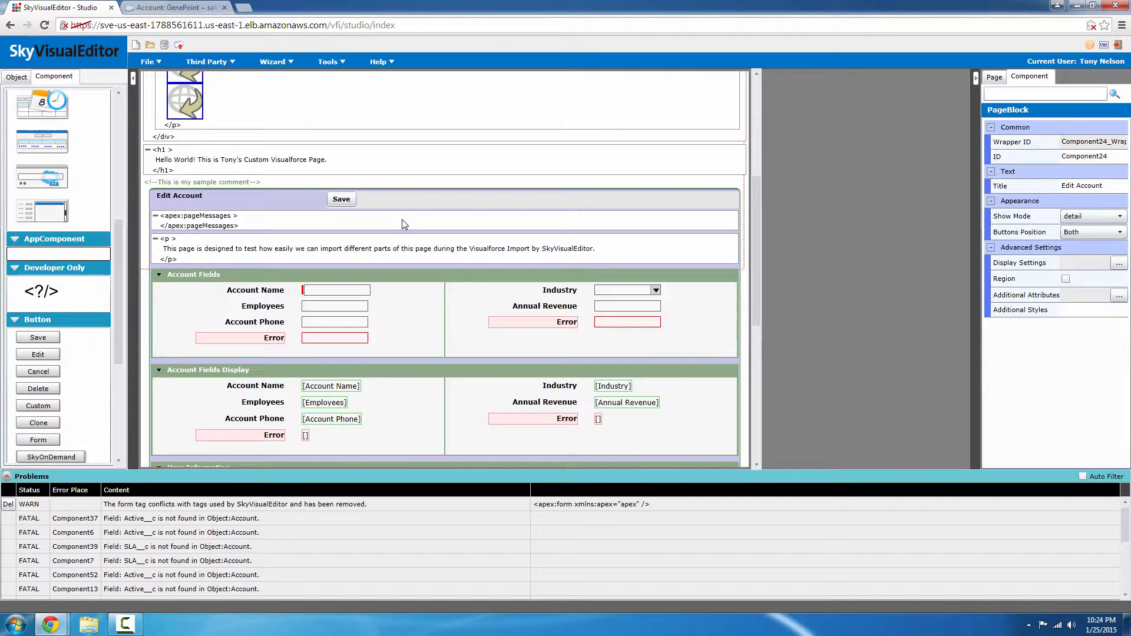
{"action": "left_click", "coordinate": [330, 59]}
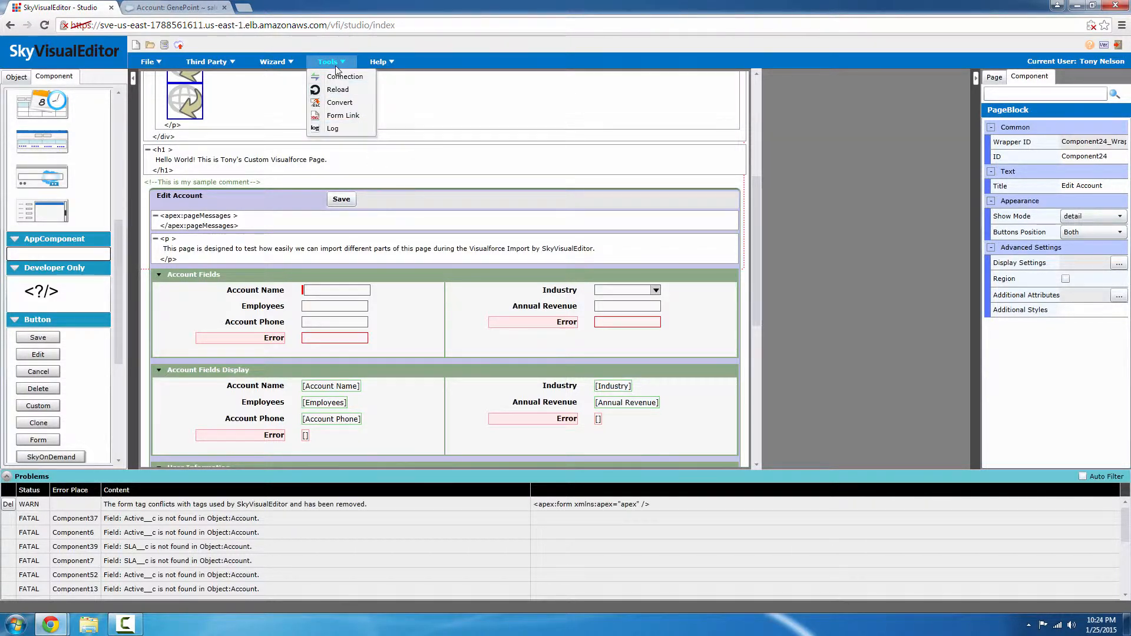
{"action": "left_click", "coordinate": [349, 128]}
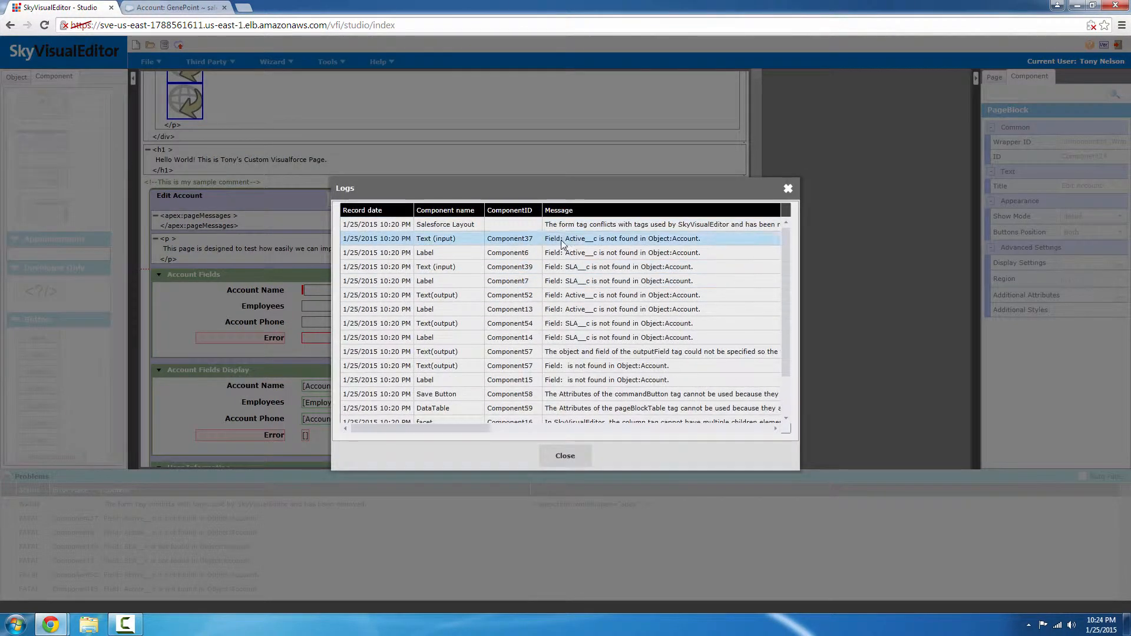
{"action": "scroll", "coordinate": [578, 268], "scroll_direction": "down", "scroll_amount": 2}
{"action": "scroll", "coordinate": [580, 287], "scroll_direction": "up", "scroll_amount": 2}
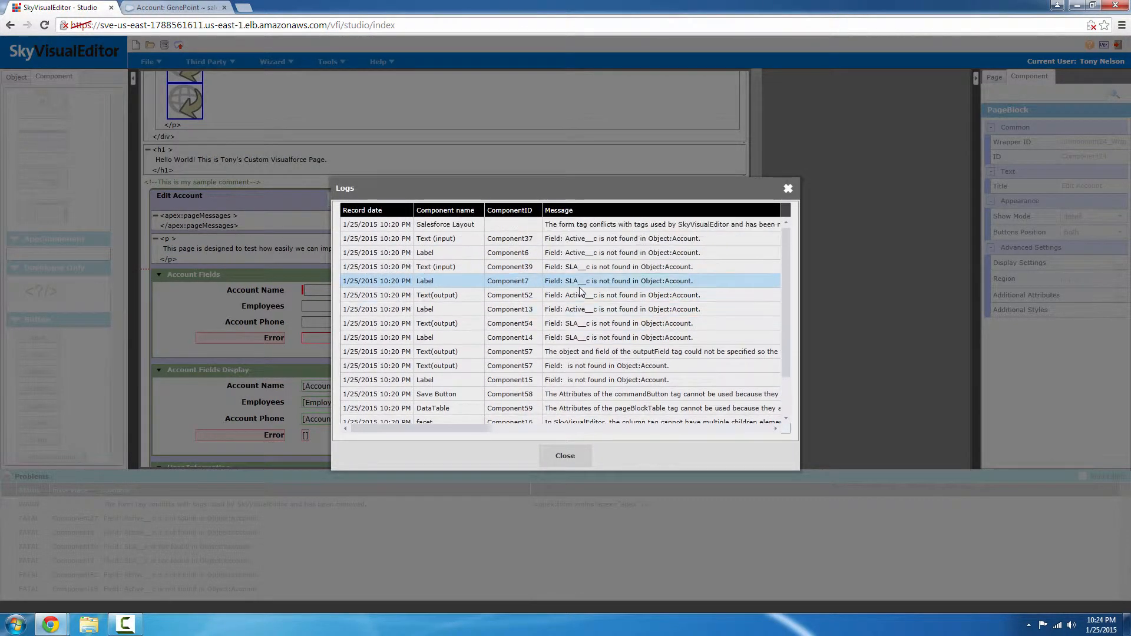
{"action": "left_click", "coordinate": [576, 461]}
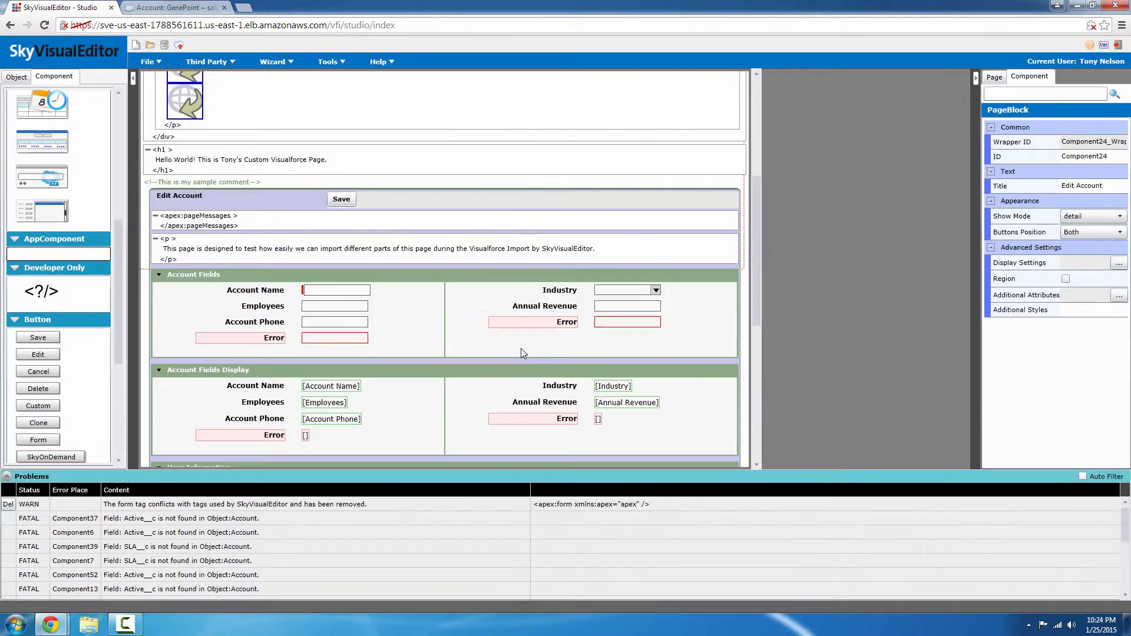
{"action": "scroll", "coordinate": [508, 323], "scroll_direction": "down", "scroll_amount": 2}
{"action": "scroll", "coordinate": [497, 322], "scroll_direction": "down", "scroll_amount": 1}
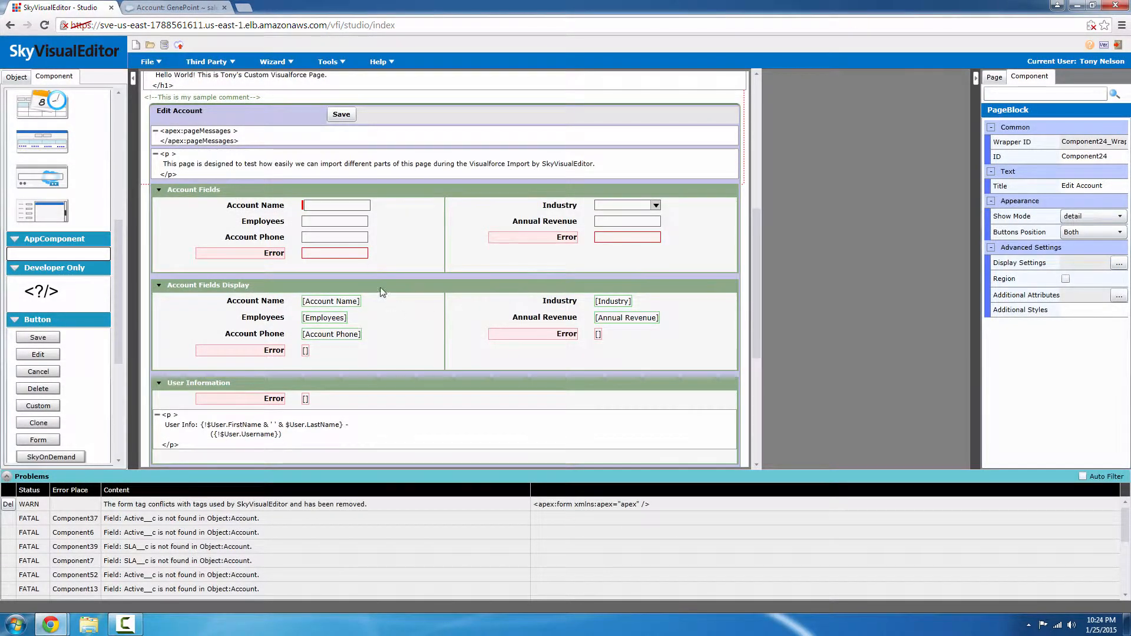
Replace the broken SLA__c Error input under Account Phone with the Account SLA picklist field.
{"action": "left_click", "coordinate": [345, 256]}
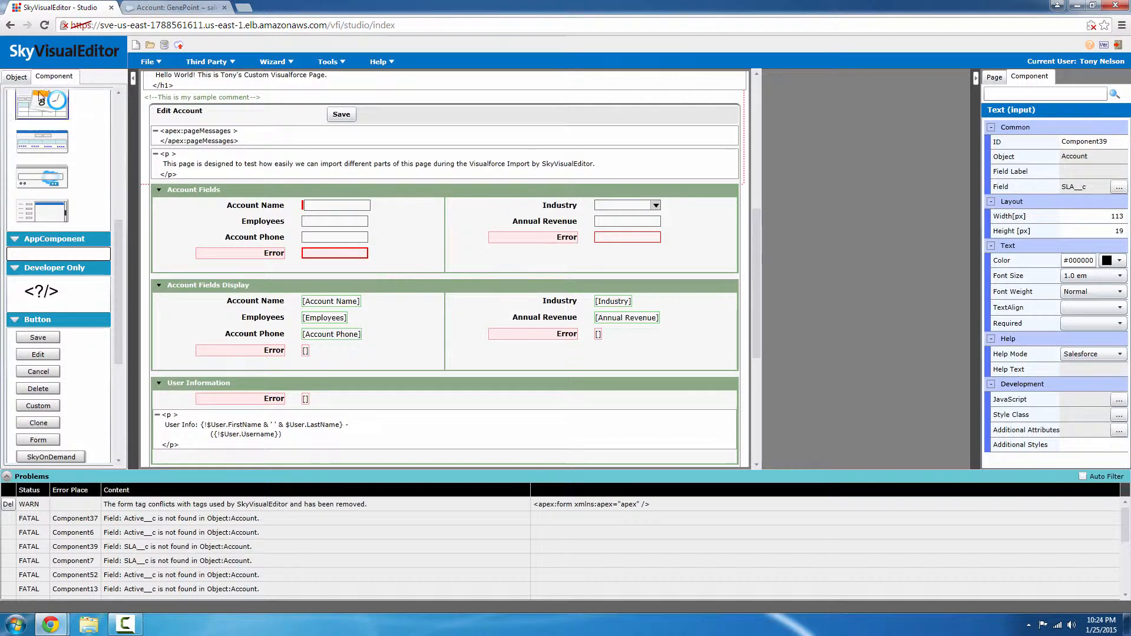
{"action": "left_click", "coordinate": [17, 78]}
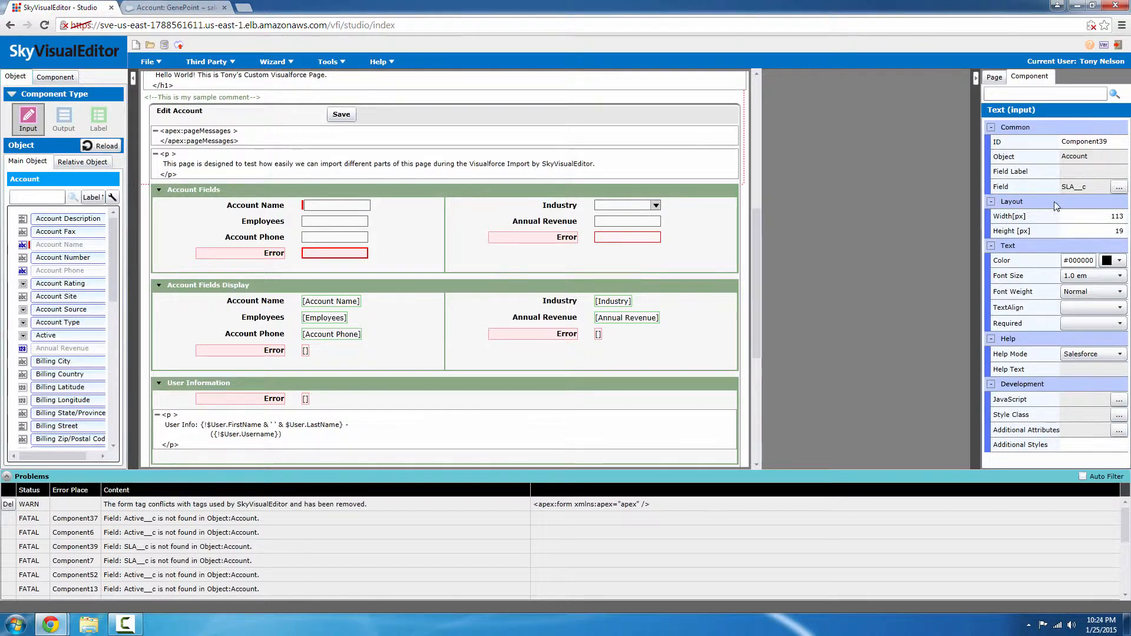
{"action": "double_click", "coordinate": [1074, 187]}
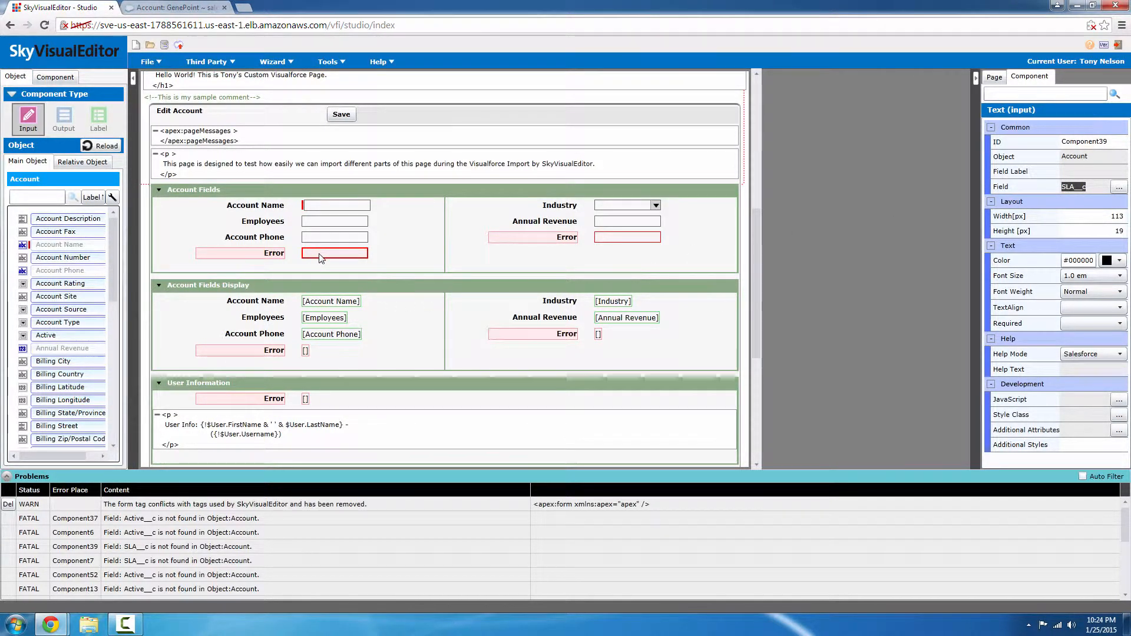
{"action": "left_click_drag", "start_coordinate": [321, 258], "coordinate": [24, 277]}
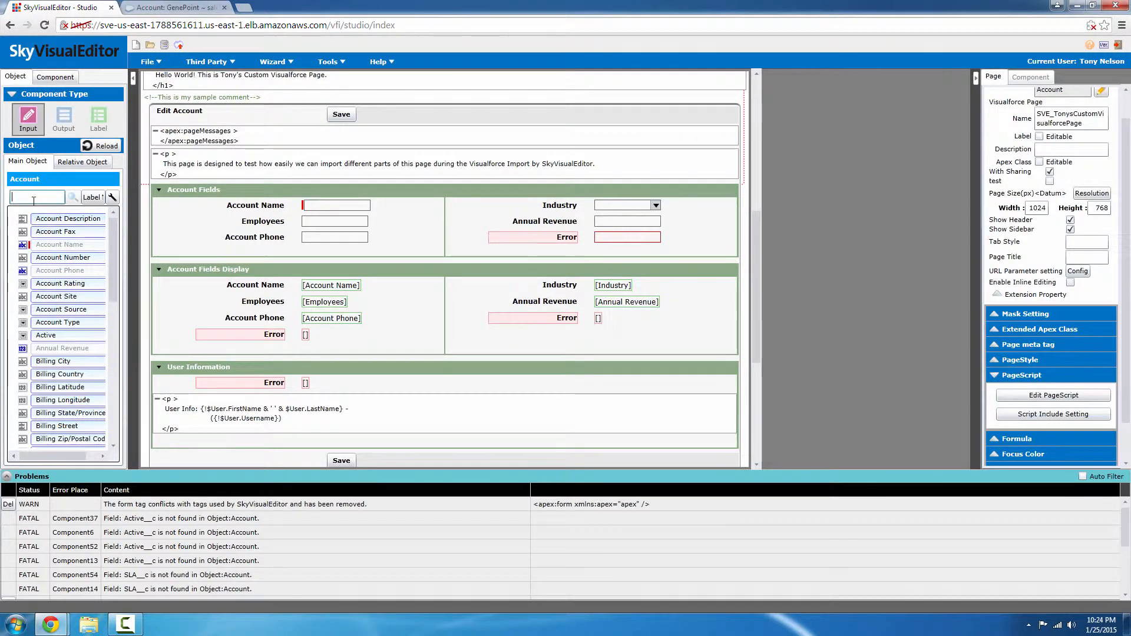
{"action": "left_click", "coordinate": [34, 199]}
{"action": "type", "text": "sla"}
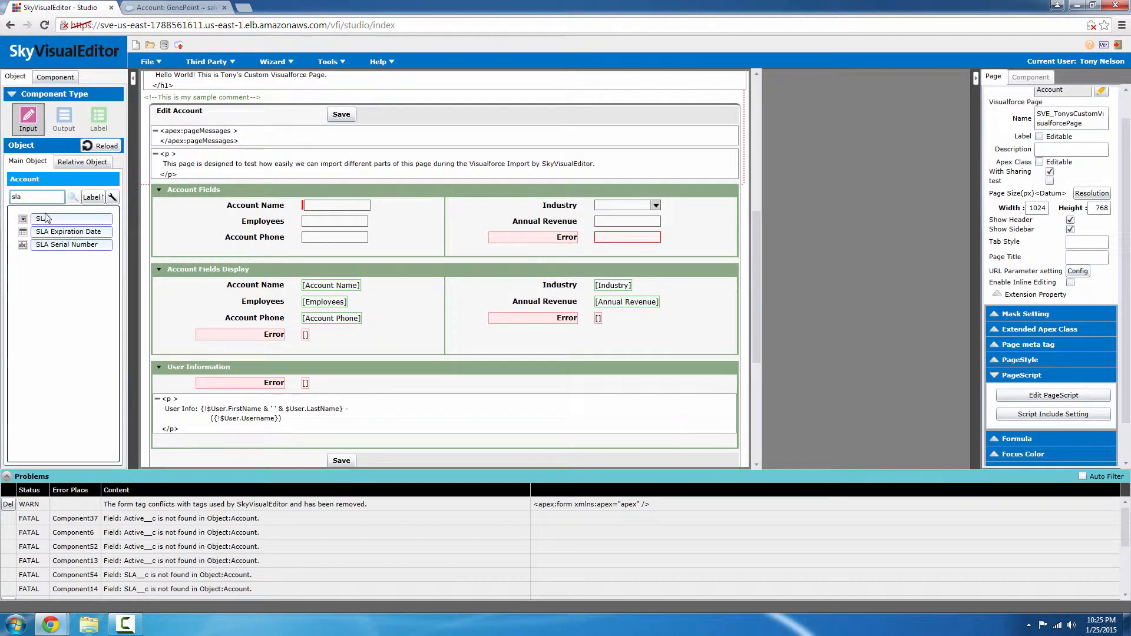
{"action": "left_click_drag", "start_coordinate": [43, 220], "coordinate": [304, 257]}
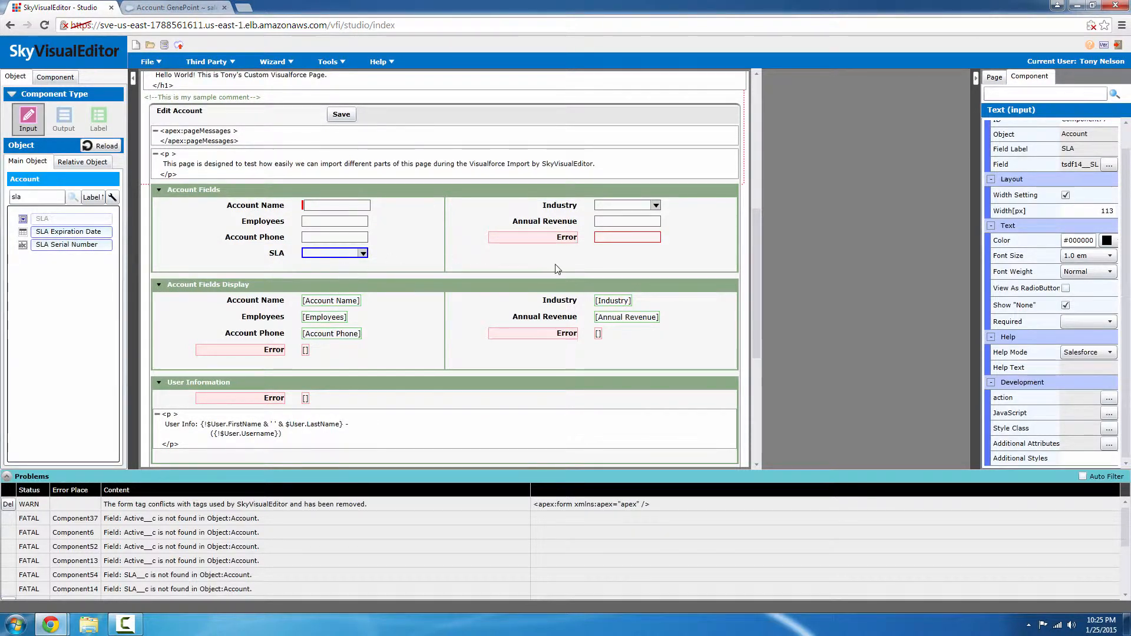
{"action": "left_click", "coordinate": [612, 239]}
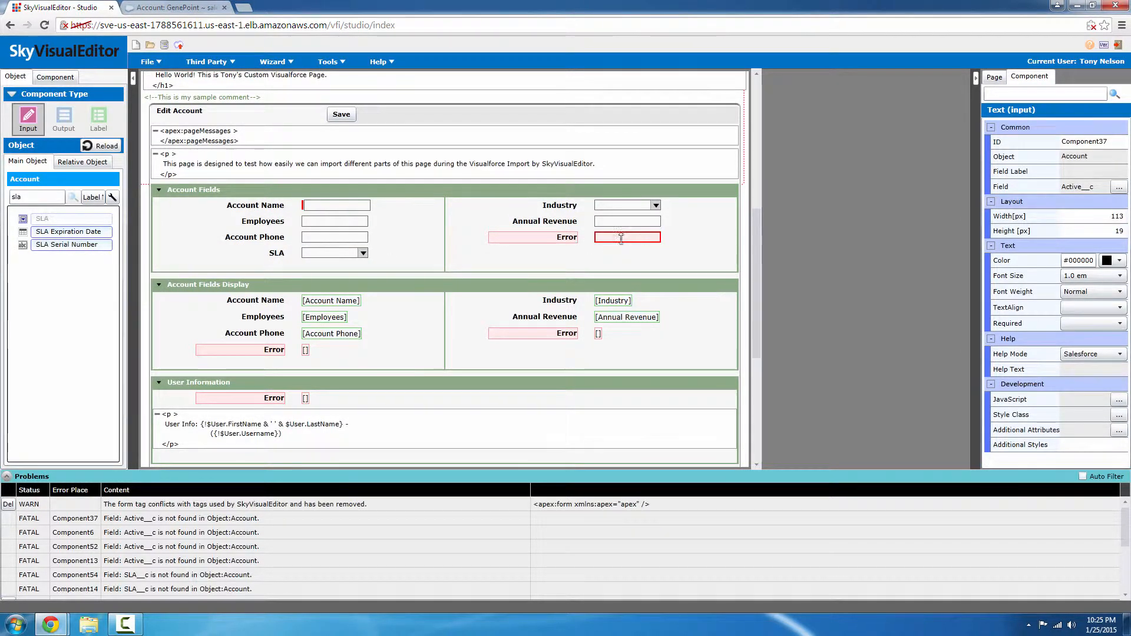
Rebind the Error input beside Annual Revenue to the Account's Active field.
{"action": "left_click", "coordinate": [1119, 188]}
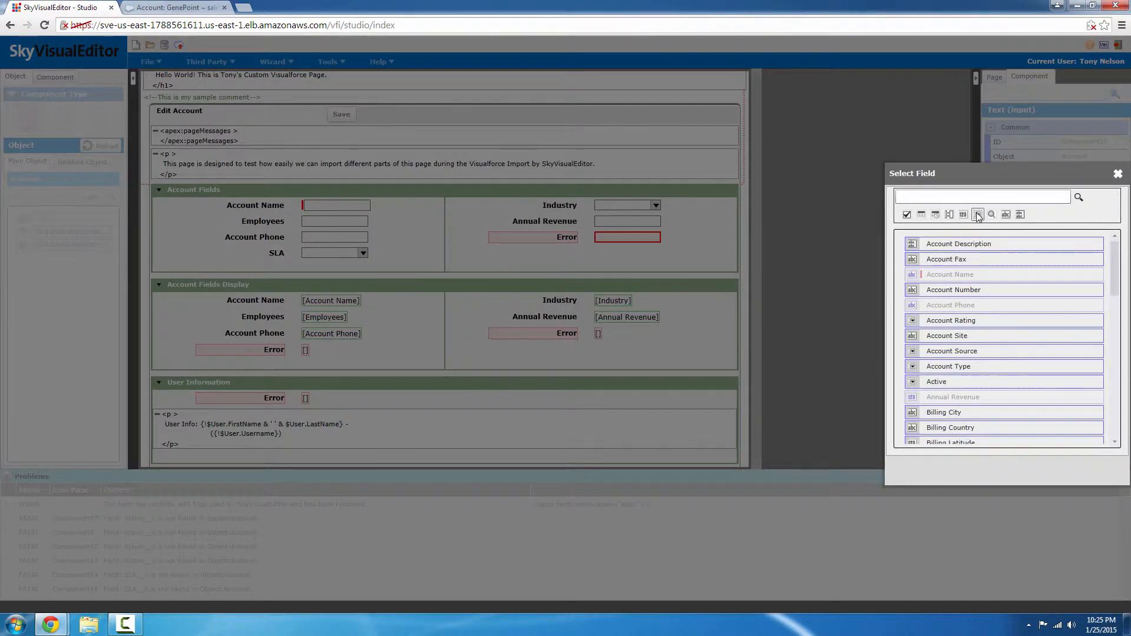
{"action": "left_click", "coordinate": [968, 199]}
{"action": "type", "text": "act"}
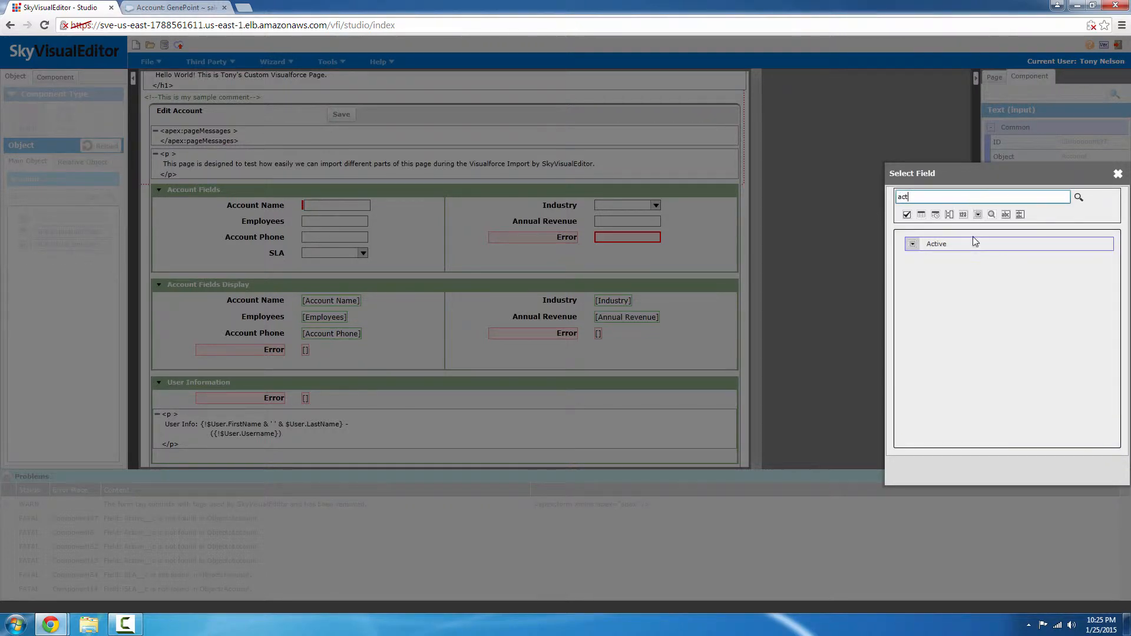
{"action": "double_click", "coordinate": [973, 244]}
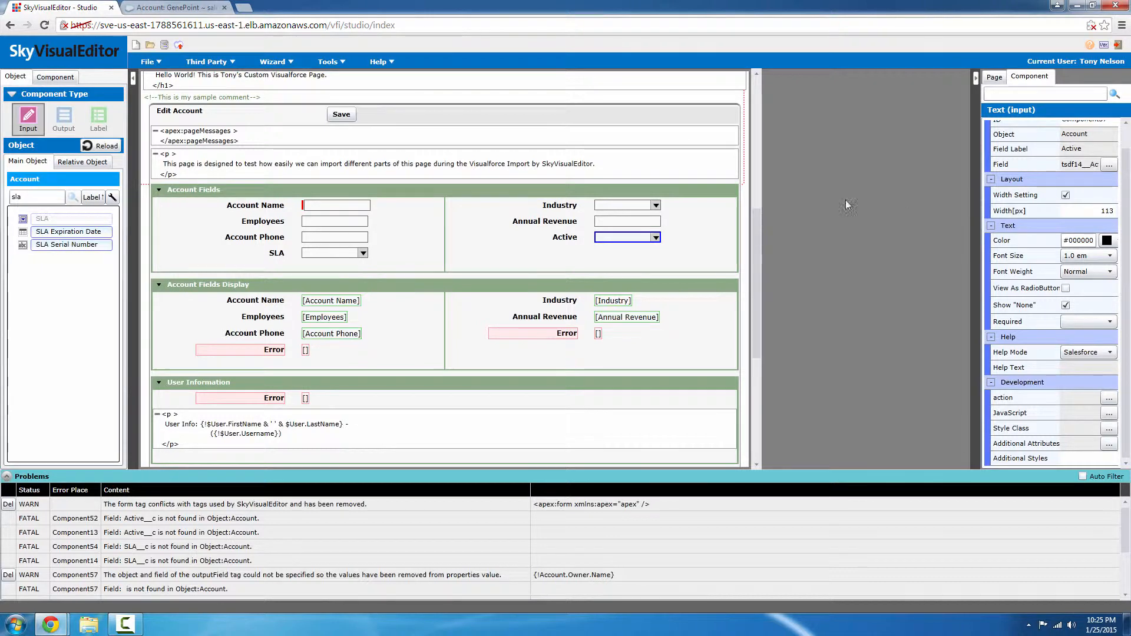
{"action": "scroll", "coordinate": [654, 245], "scroll_direction": "down", "scroll_amount": 2}
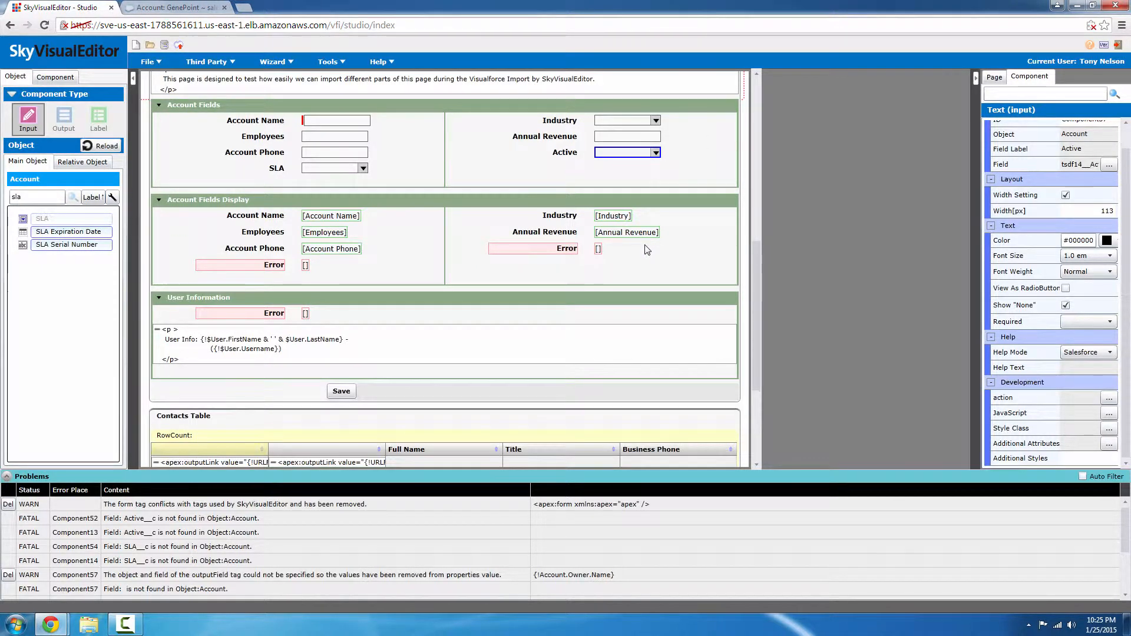
Delete the empty Error output row from the User Information section.
{"action": "scroll", "coordinate": [508, 256], "scroll_direction": "down", "scroll_amount": 1}
{"action": "scroll", "coordinate": [505, 257], "scroll_direction": "down", "scroll_amount": 2}
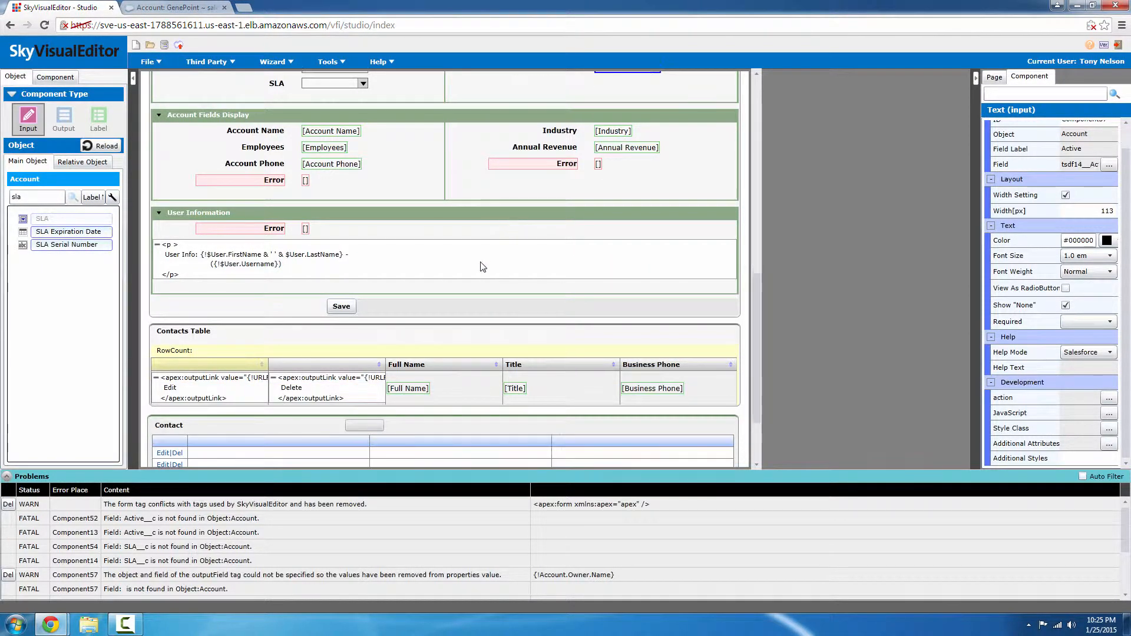
{"action": "left_click", "coordinate": [440, 261]}
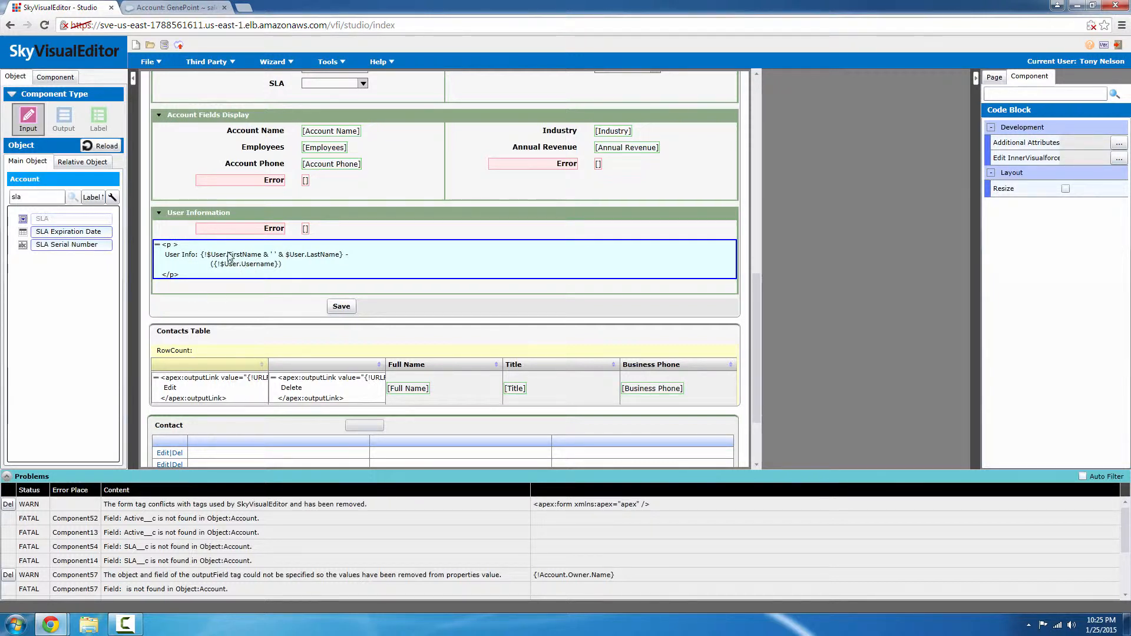
{"action": "left_click", "coordinate": [258, 235]}
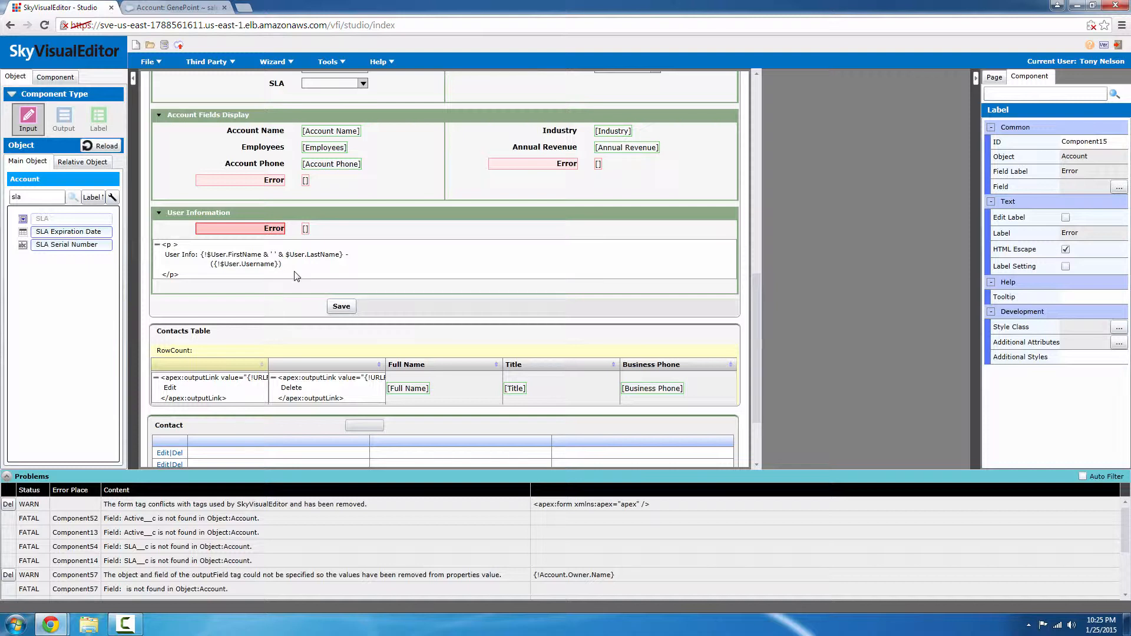
{"action": "left_click", "coordinate": [306, 229]}
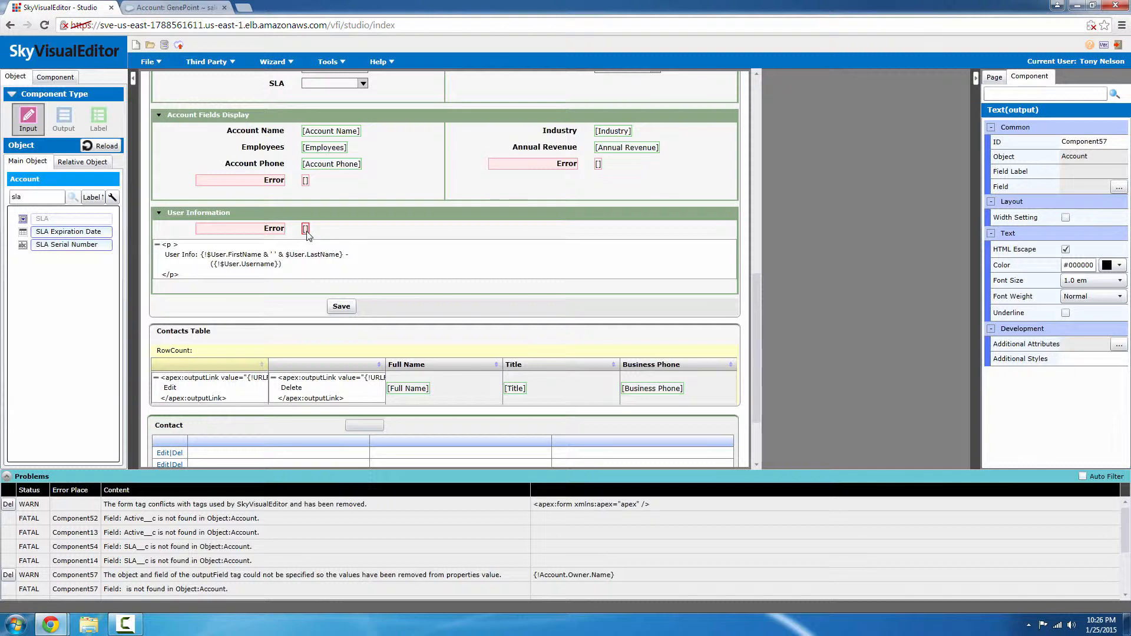
{"action": "key", "text": "Delete"}
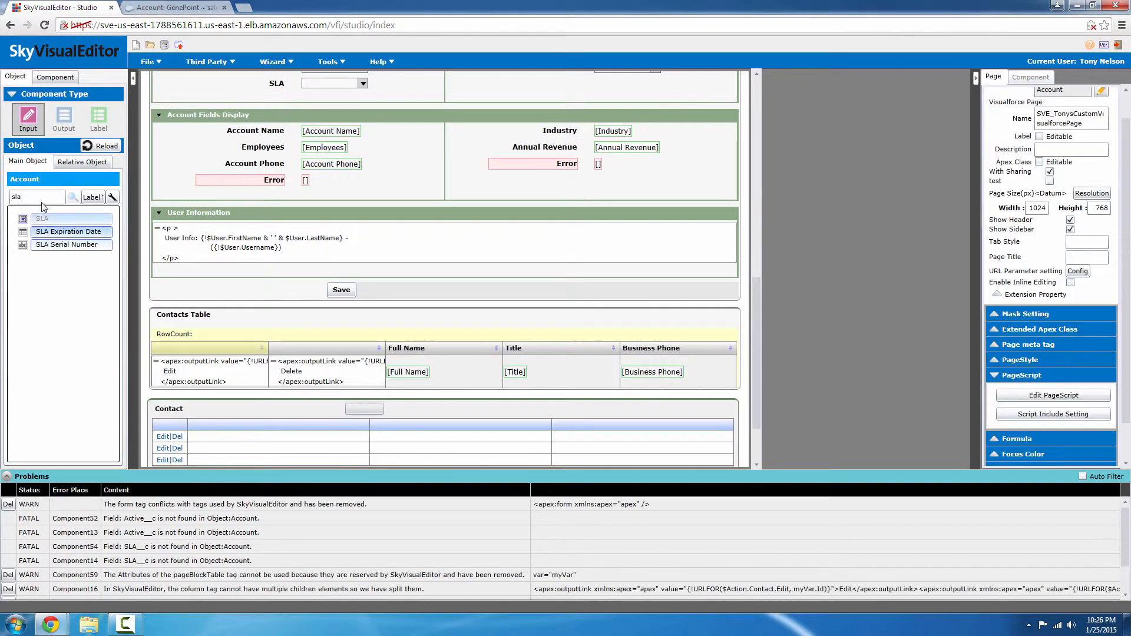
{"action": "left_click_drag", "start_coordinate": [40, 197], "coordinate": [1, 196]}
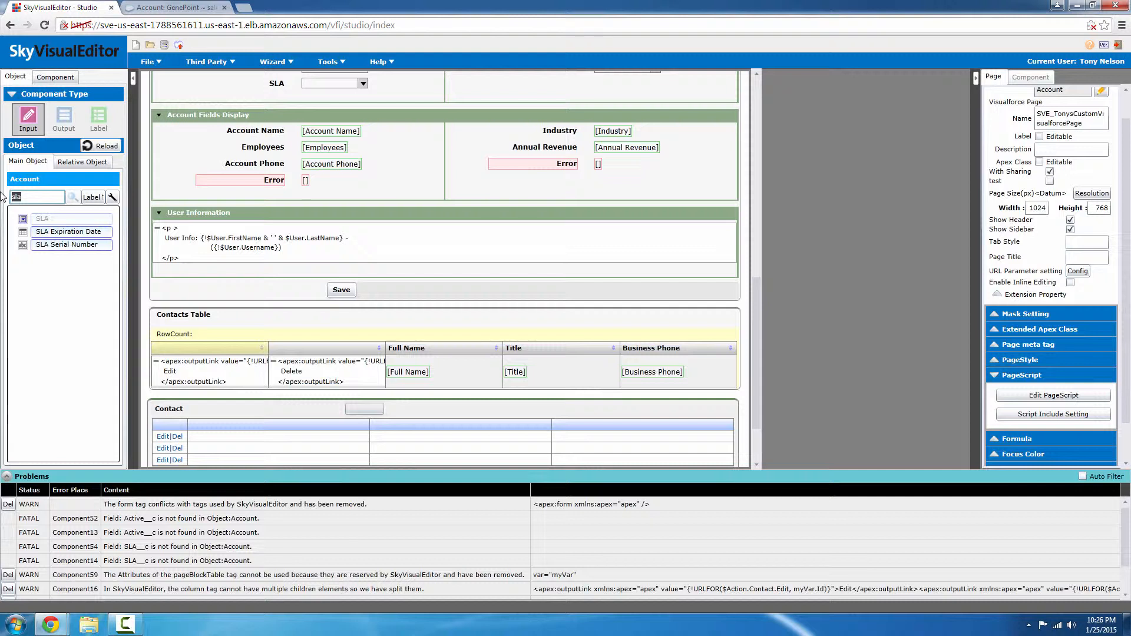
{"action": "type", "text": "first"}
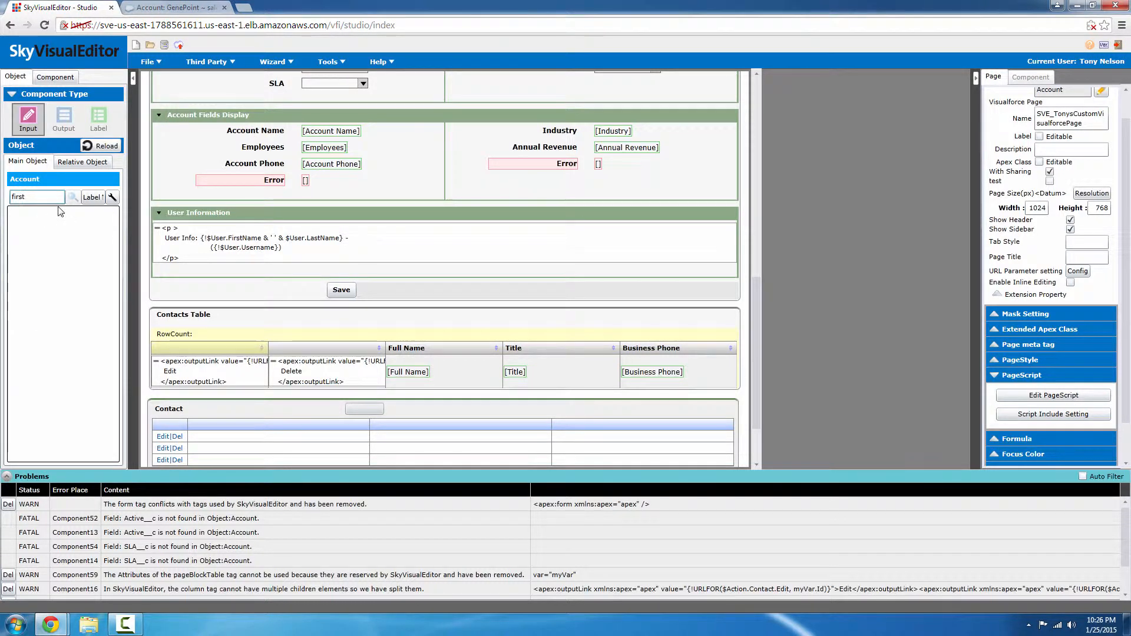
Add the User First Name output field to User Information and remove the old User Info code block.
{"action": "key", "text": "BackSpace"}
{"action": "key", "text": "BackSpace"}
{"action": "key", "text": "BackSpace"}
{"action": "key", "text": "BackSpace"}
{"action": "key", "text": "BackSpace"}
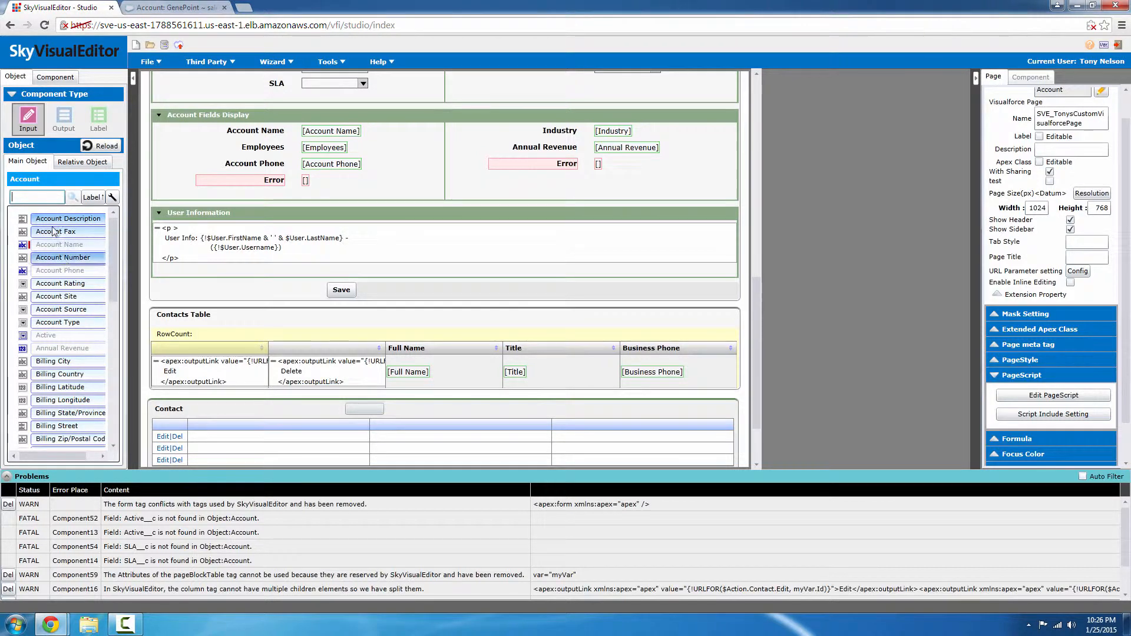
{"action": "left_click", "coordinate": [63, 121]}
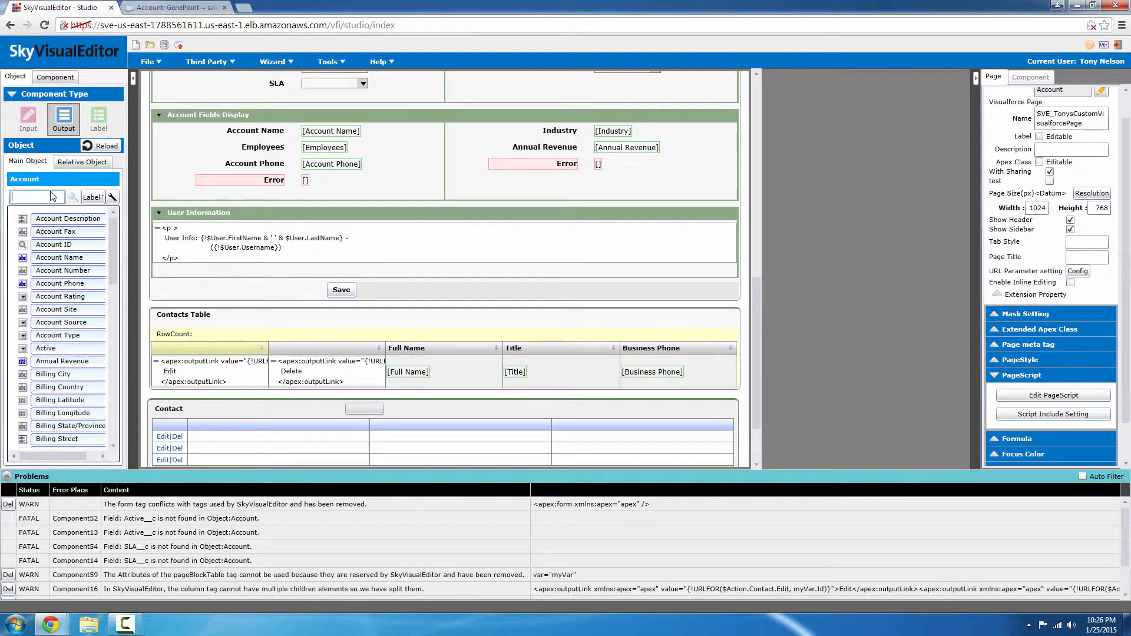
{"action": "left_click", "coordinate": [53, 196]}
{"action": "type", "text": "f"}
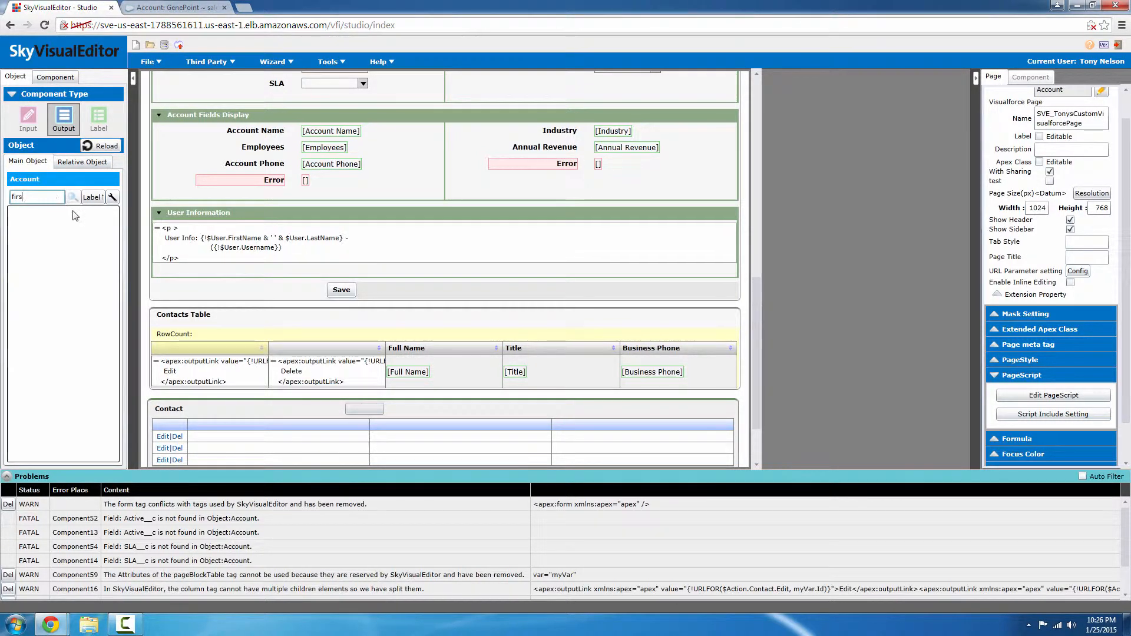
{"action": "key", "text": "BackSpace"}
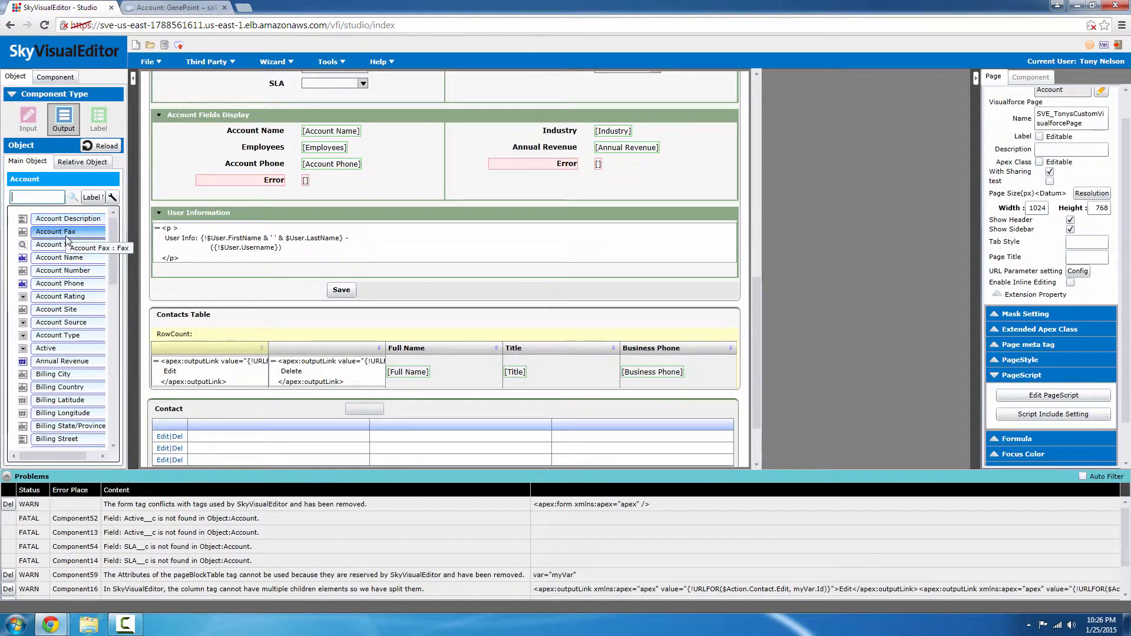
{"action": "scroll", "coordinate": [81, 283], "scroll_direction": "down", "scroll_amount": 5}
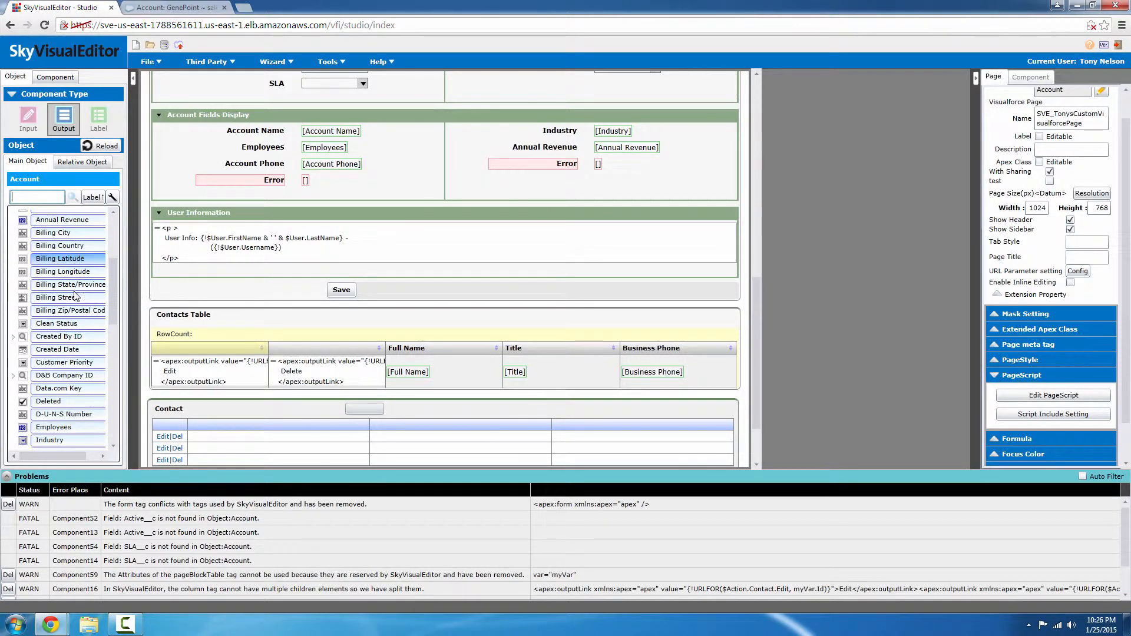
{"action": "left_click", "coordinate": [13, 336]}
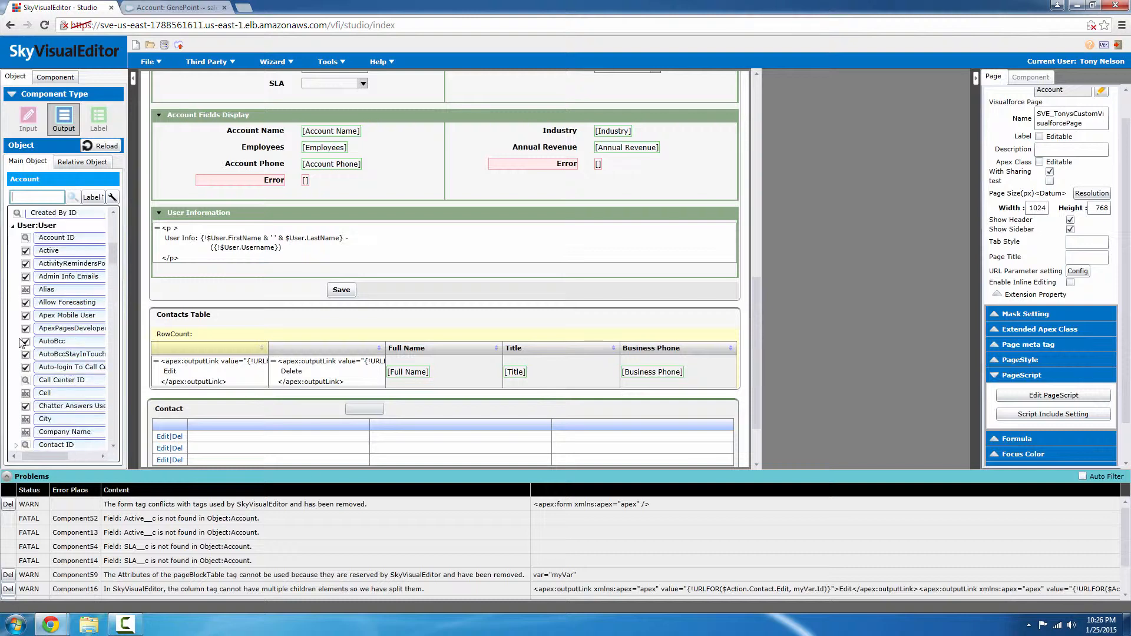
{"action": "scroll", "coordinate": [71, 319], "scroll_direction": "down", "scroll_amount": 3}
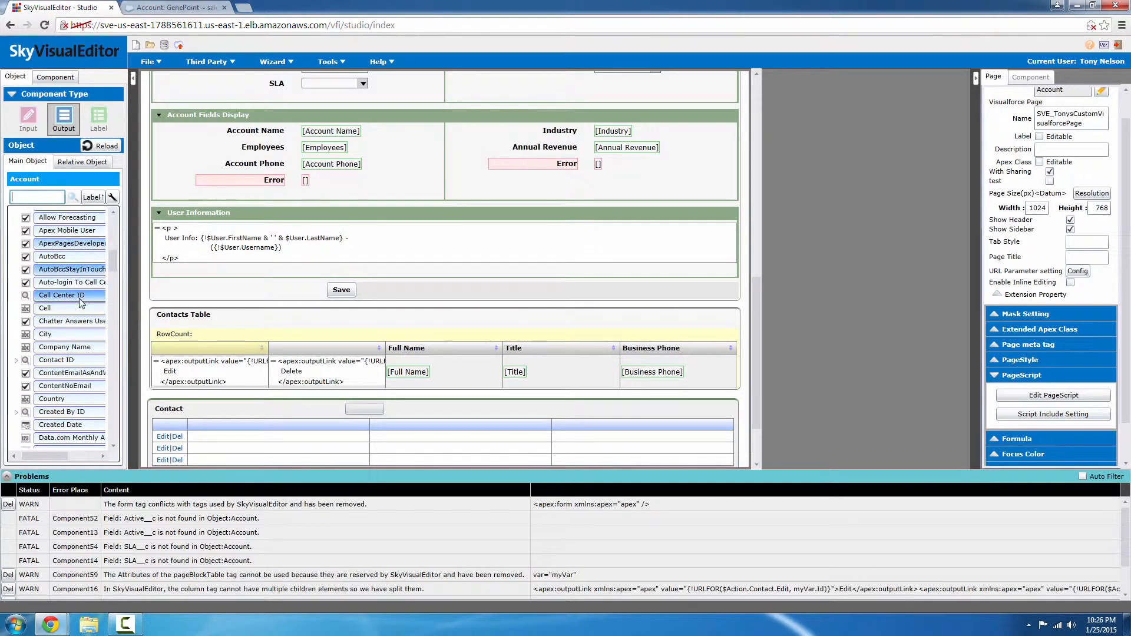
{"action": "scroll", "coordinate": [78, 310], "scroll_direction": "down", "scroll_amount": 8}
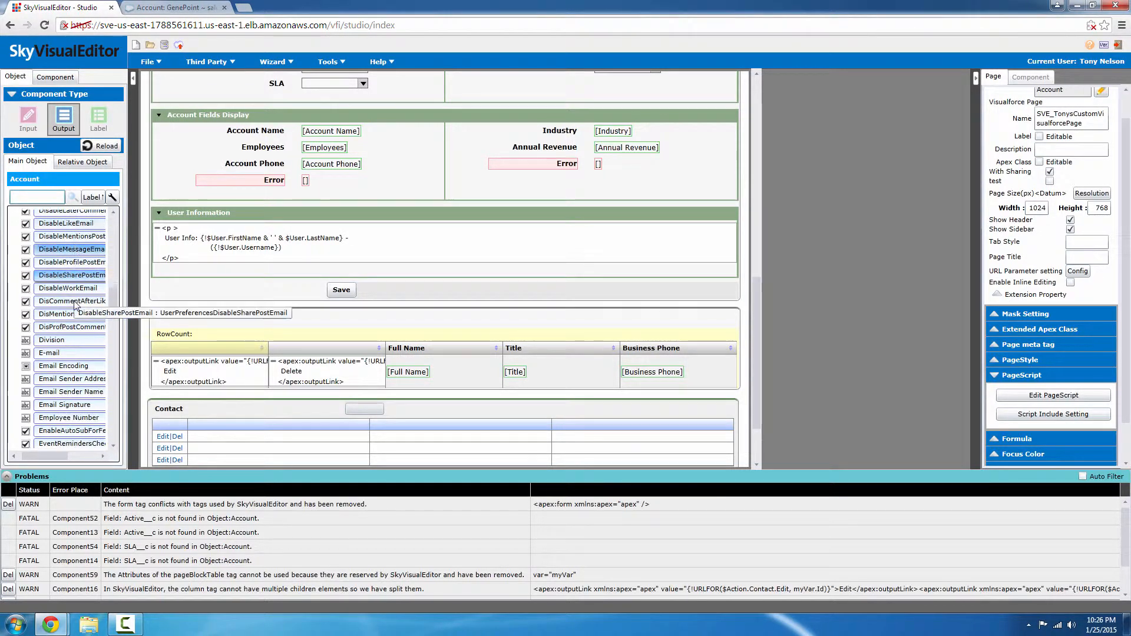
{"action": "scroll", "coordinate": [75, 305], "scroll_direction": "down", "scroll_amount": 1}
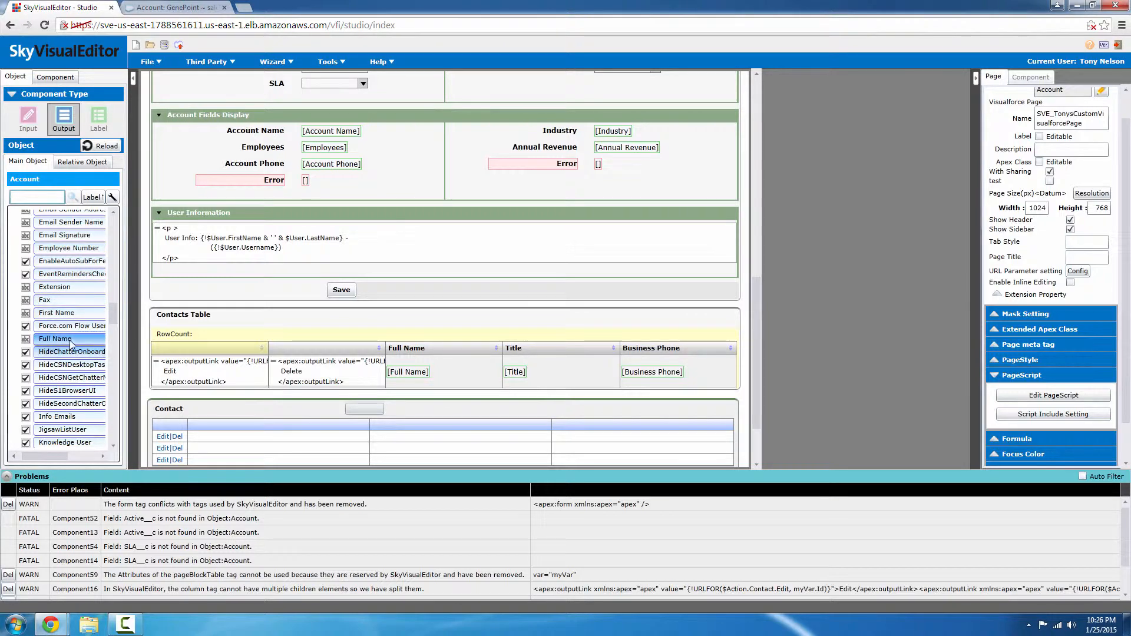
{"action": "left_click_drag", "start_coordinate": [56, 317], "coordinate": [238, 228]}
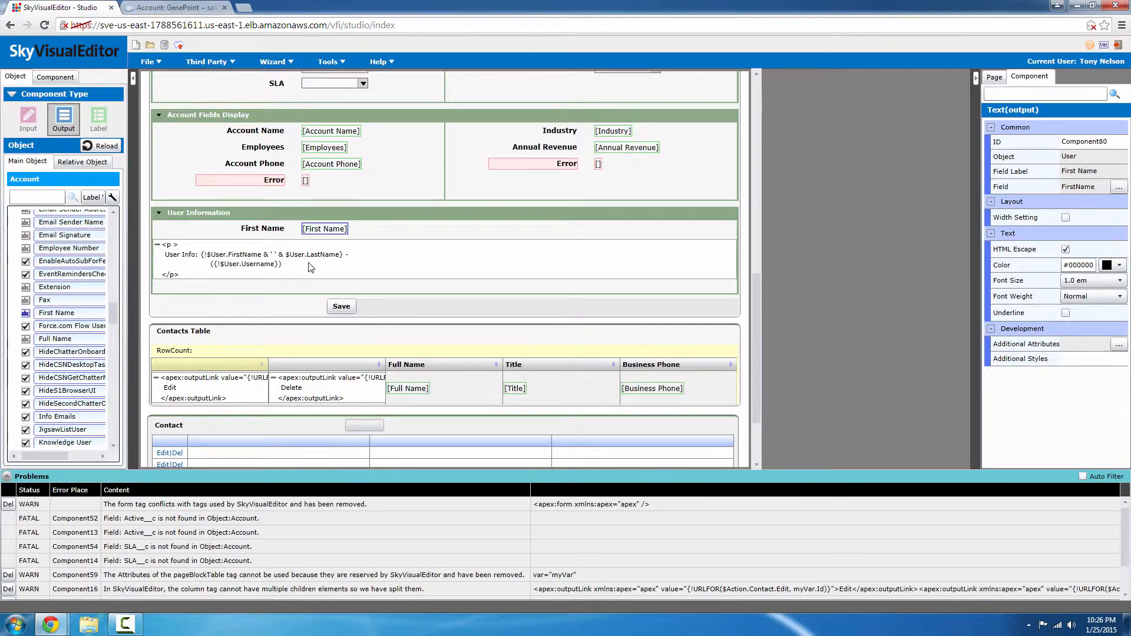
{"action": "left_click_drag", "start_coordinate": [296, 267], "coordinate": [105, 263]}
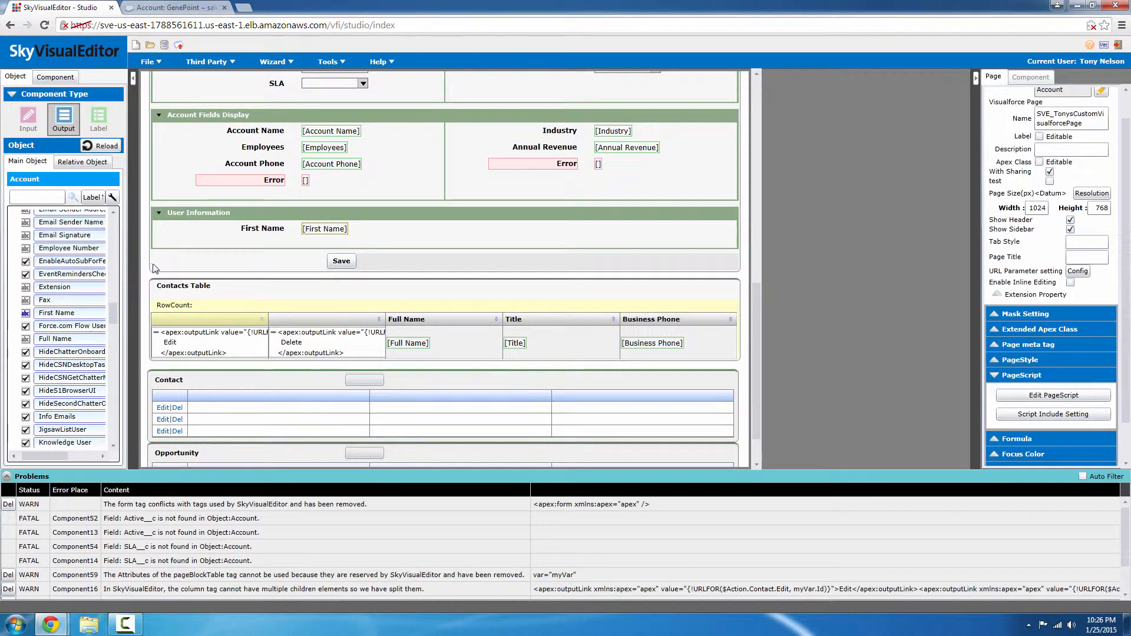
{"action": "scroll", "coordinate": [318, 283], "scroll_direction": "down", "scroll_amount": 1}
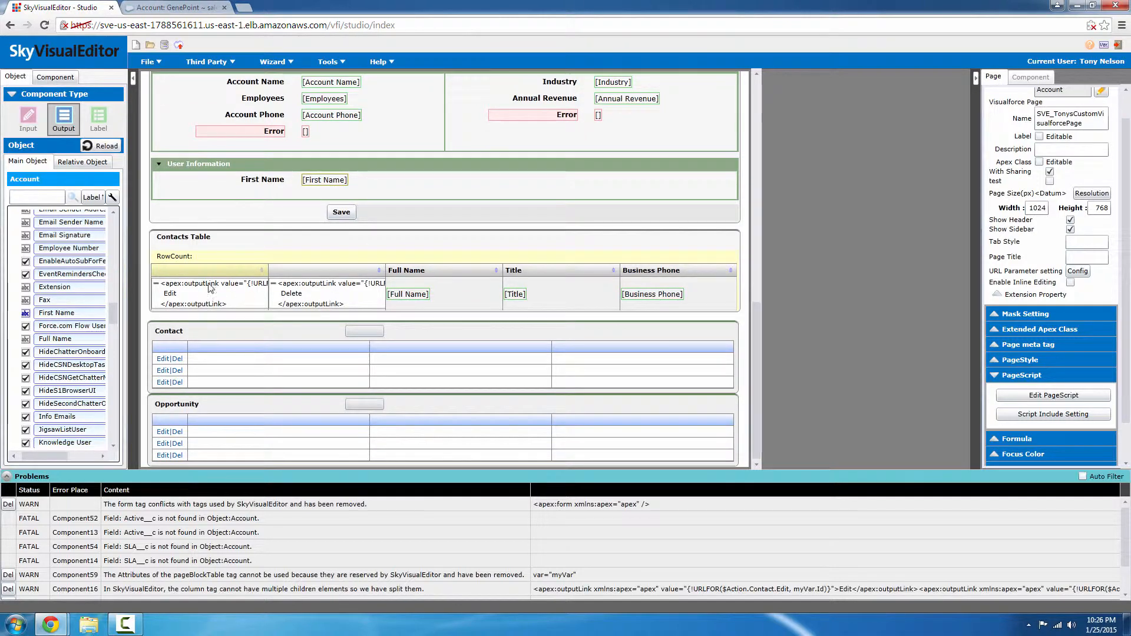
{"action": "left_click", "coordinate": [177, 8]}
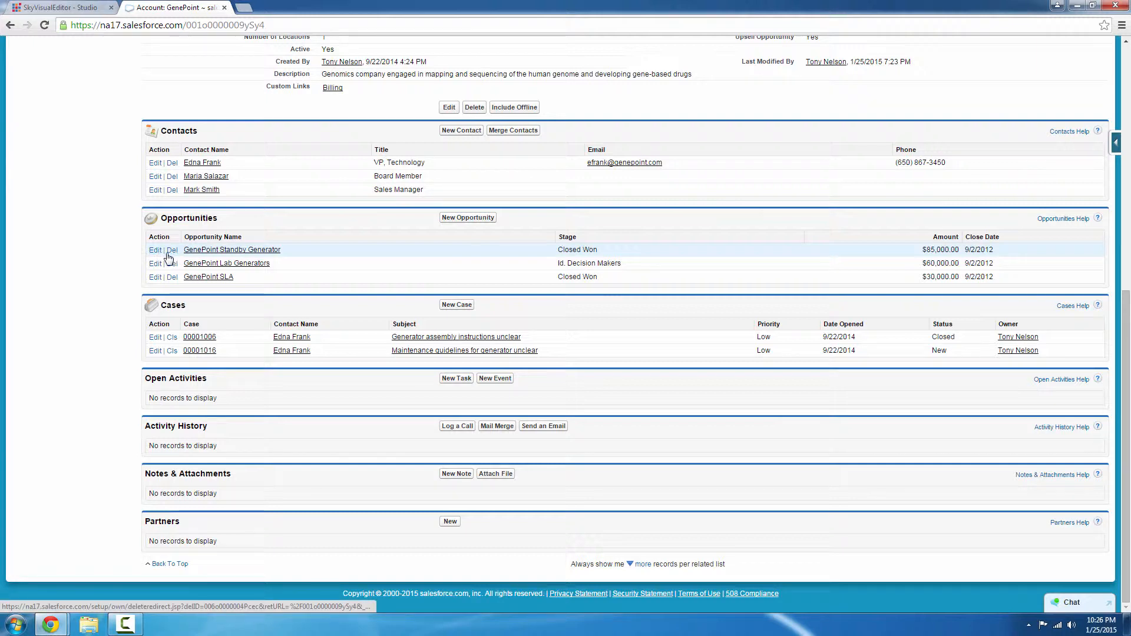
{"action": "left_click", "coordinate": [45, 8]}
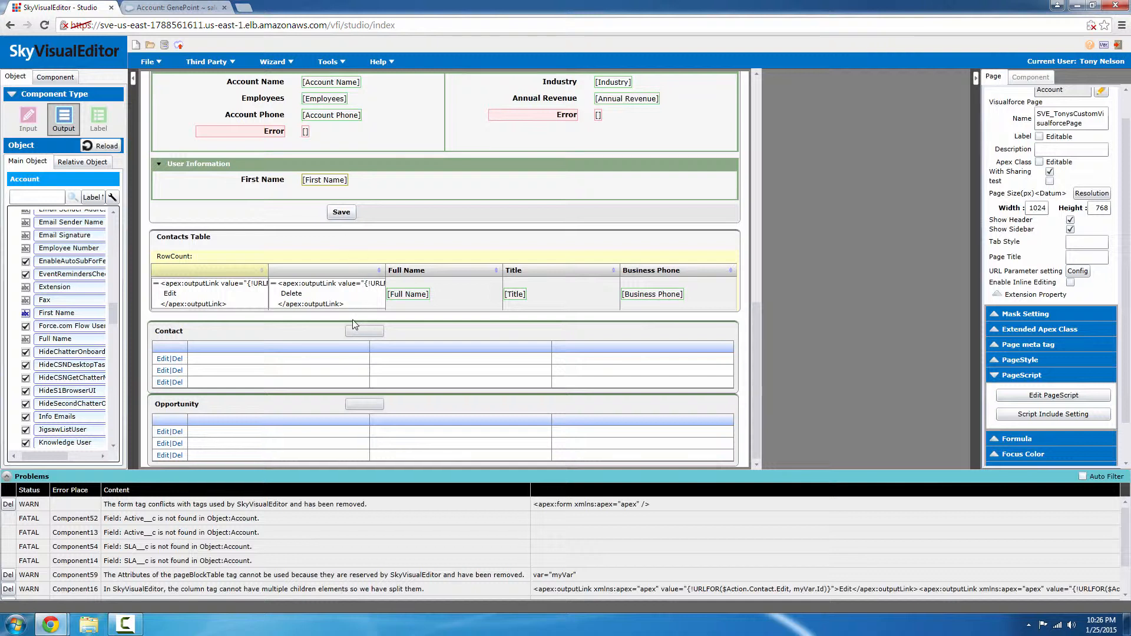
Remove the two split link columns from the Contacts Table.
{"action": "right_click", "coordinate": [235, 271]}
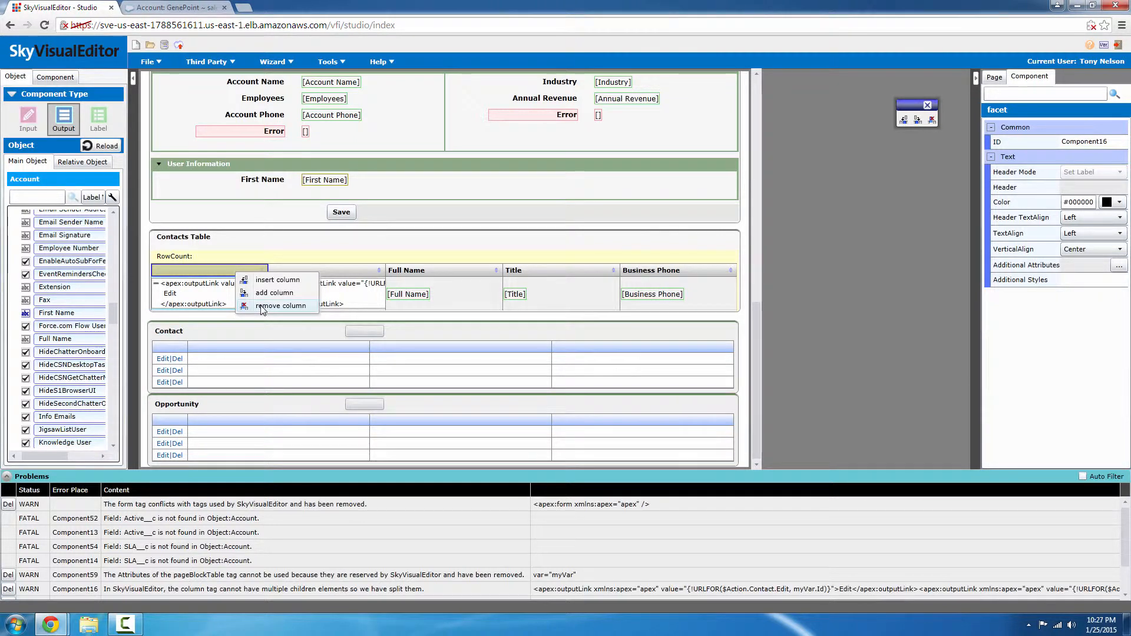
{"action": "left_click", "coordinate": [262, 306]}
{"action": "right_click", "coordinate": [217, 270]}
{"action": "left_click", "coordinate": [233, 307]}
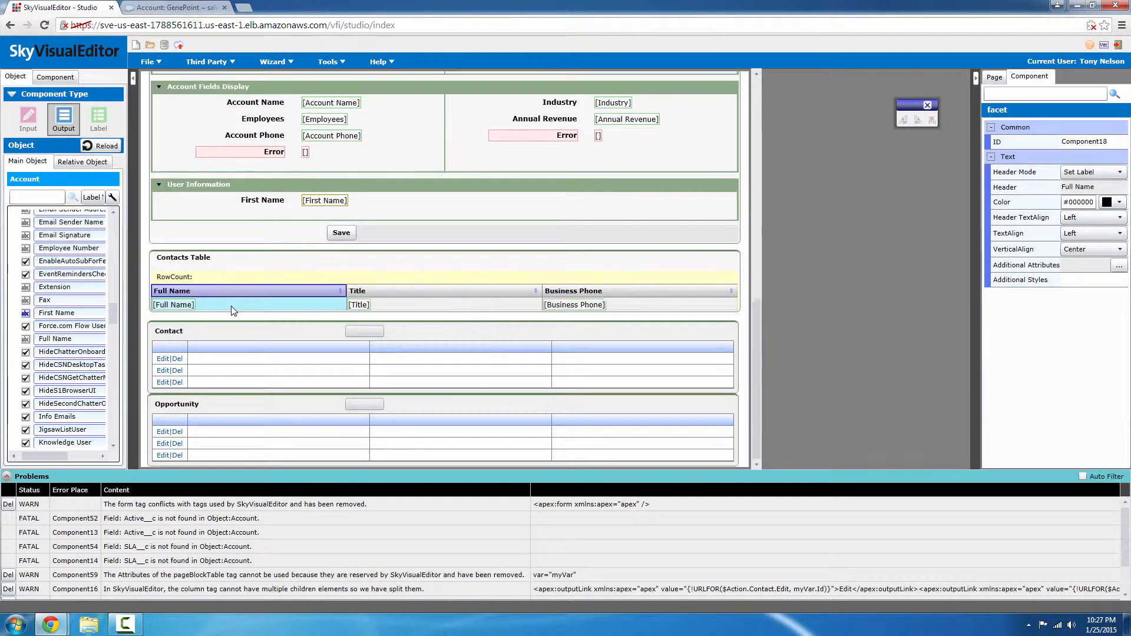
Enable Delete Row on the Contacts Table and confirm dropping required fields.
{"action": "left_click", "coordinate": [242, 281]}
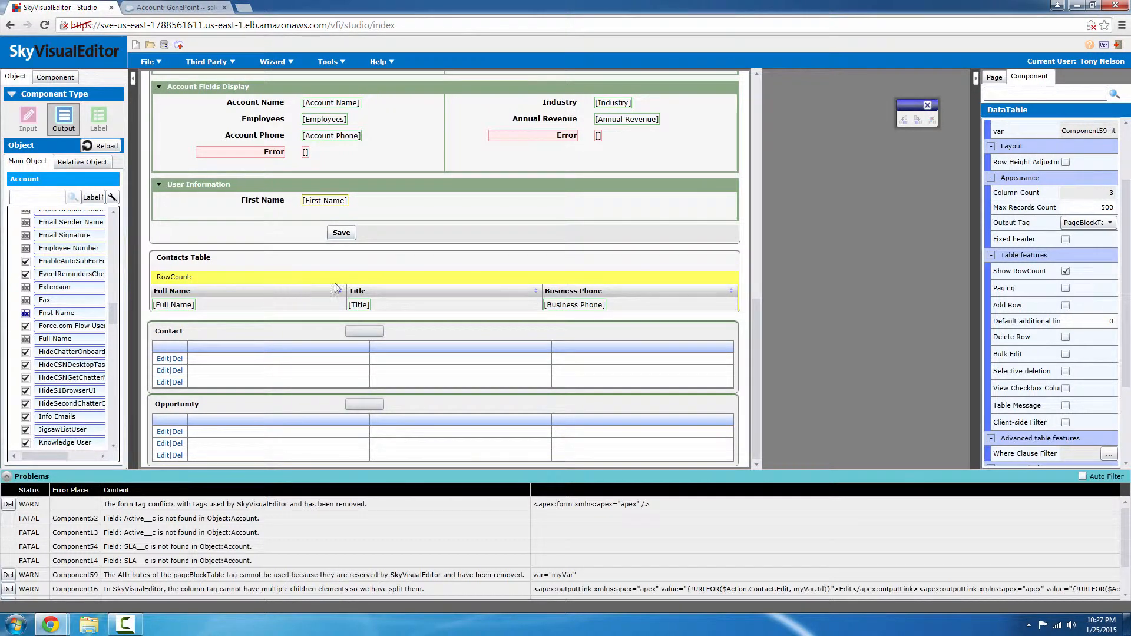
{"action": "scroll", "coordinate": [1064, 303], "scroll_direction": "down", "scroll_amount": 2}
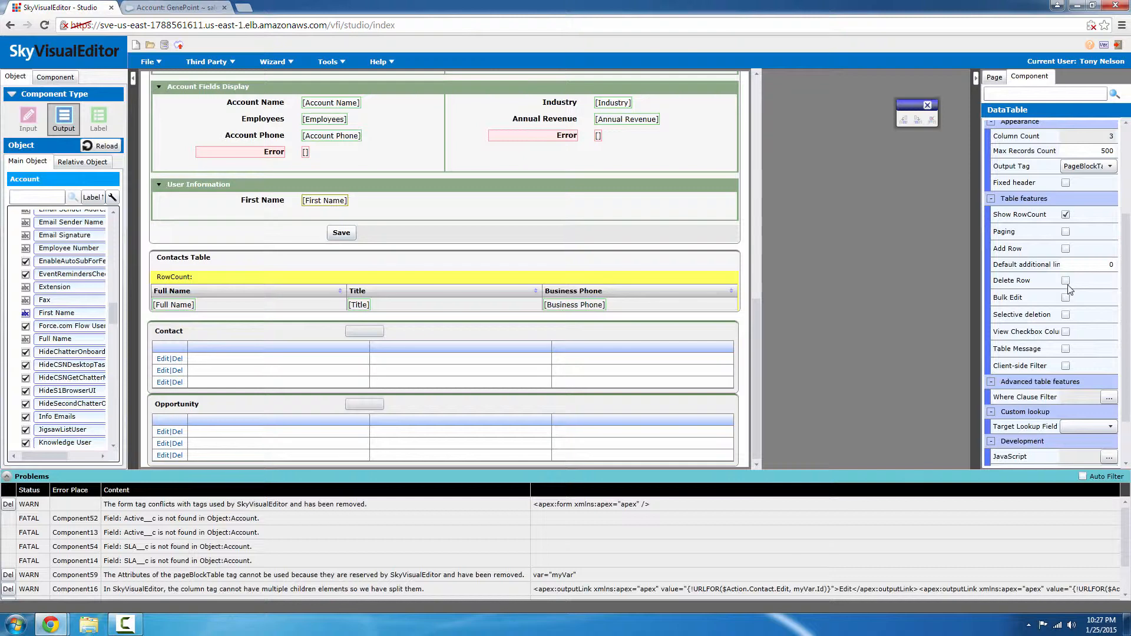
{"action": "left_click", "coordinate": [1066, 280]}
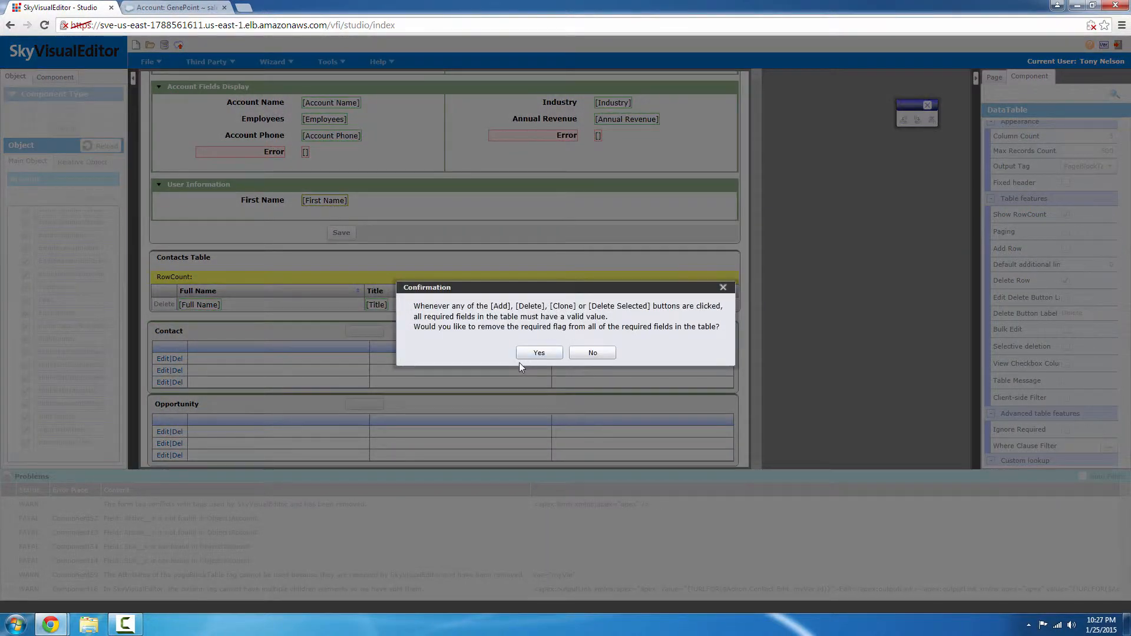
{"action": "left_click", "coordinate": [538, 353]}
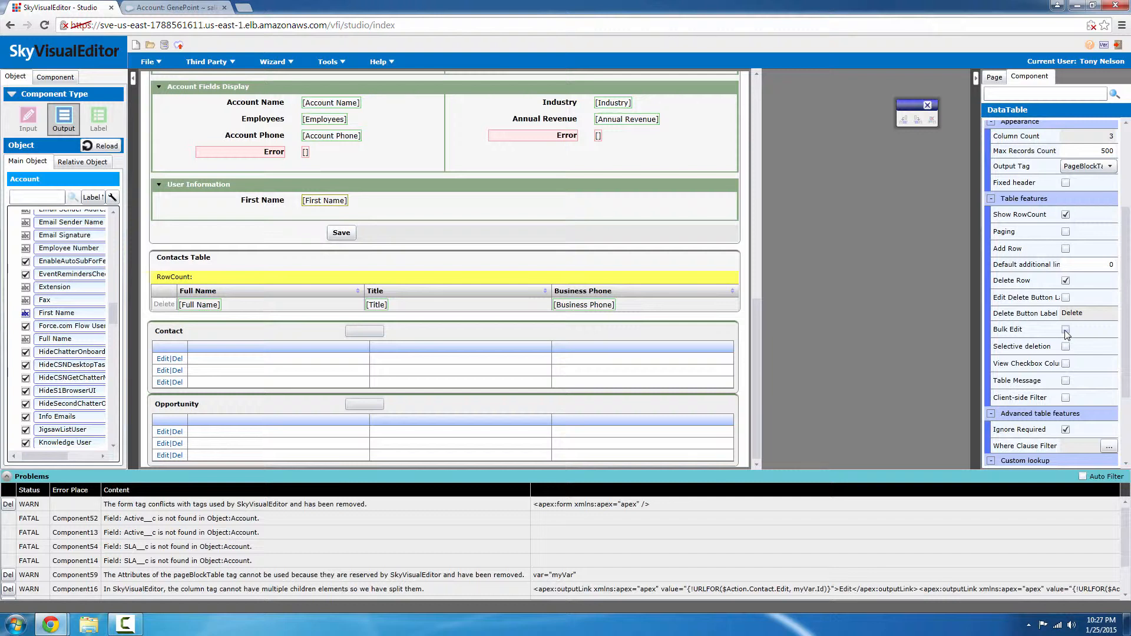
{"action": "left_click", "coordinate": [196, 307]}
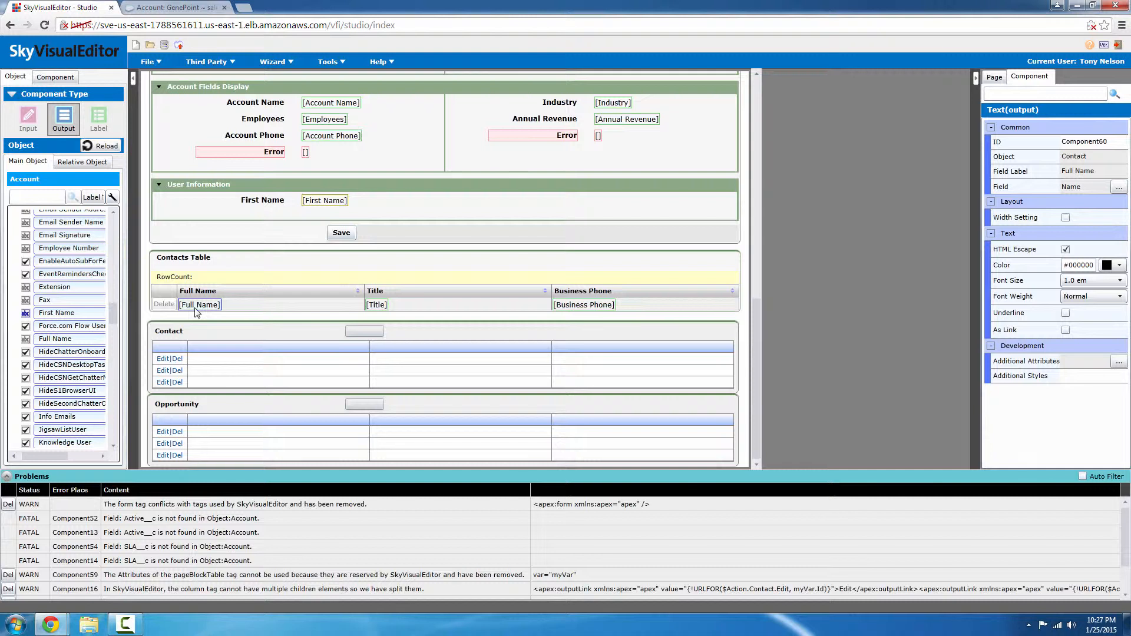
Make the Full Name cell's Text(output) underlined and shown as a link, then reselect the Contacts Table.
{"action": "left_click", "coordinate": [1067, 314]}
{"action": "left_click", "coordinate": [1066, 330]}
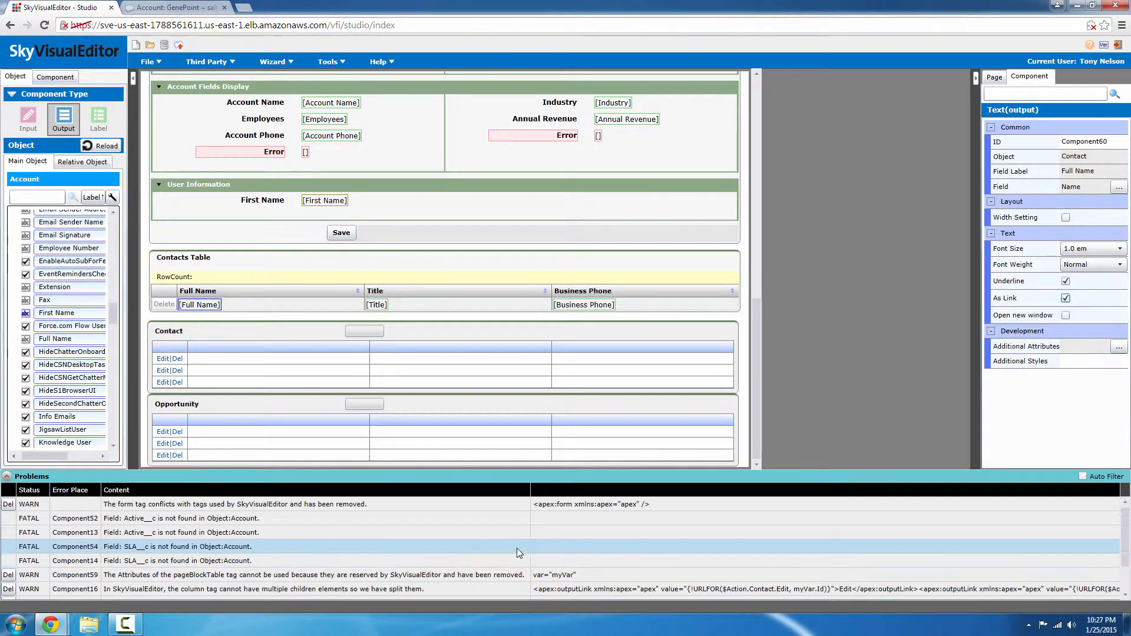
{"action": "left_click", "coordinate": [377, 279]}
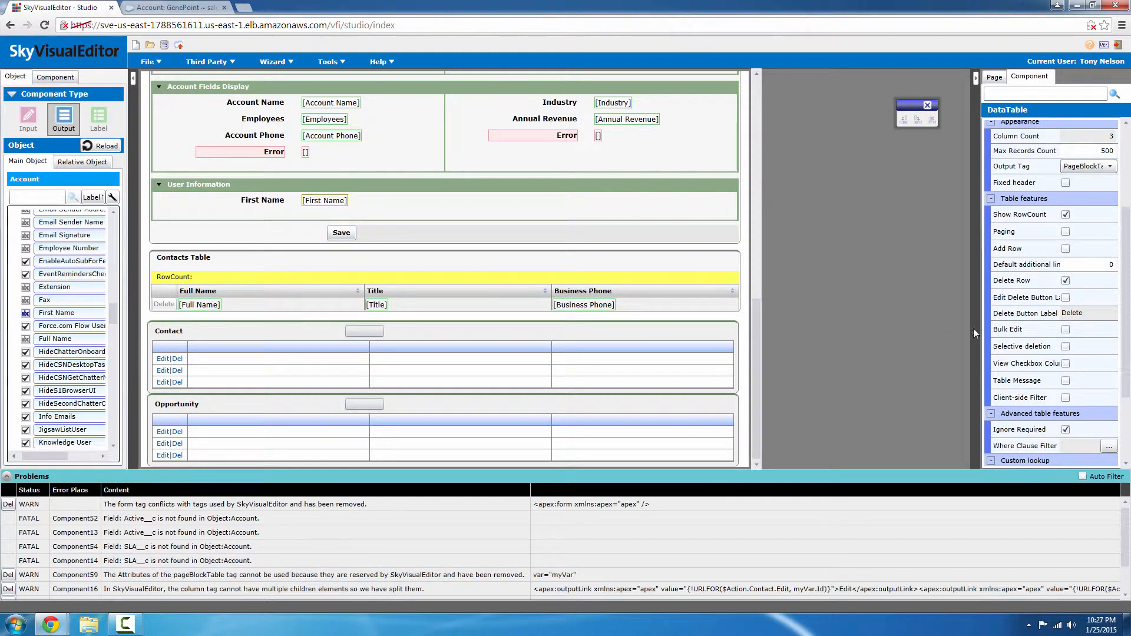
Add the additional attribute var = "myVar" to the Contacts Table and delete its var="myVar" warning from Problems.
{"action": "scroll", "coordinate": [1072, 277], "scroll_direction": "down", "scroll_amount": 3}
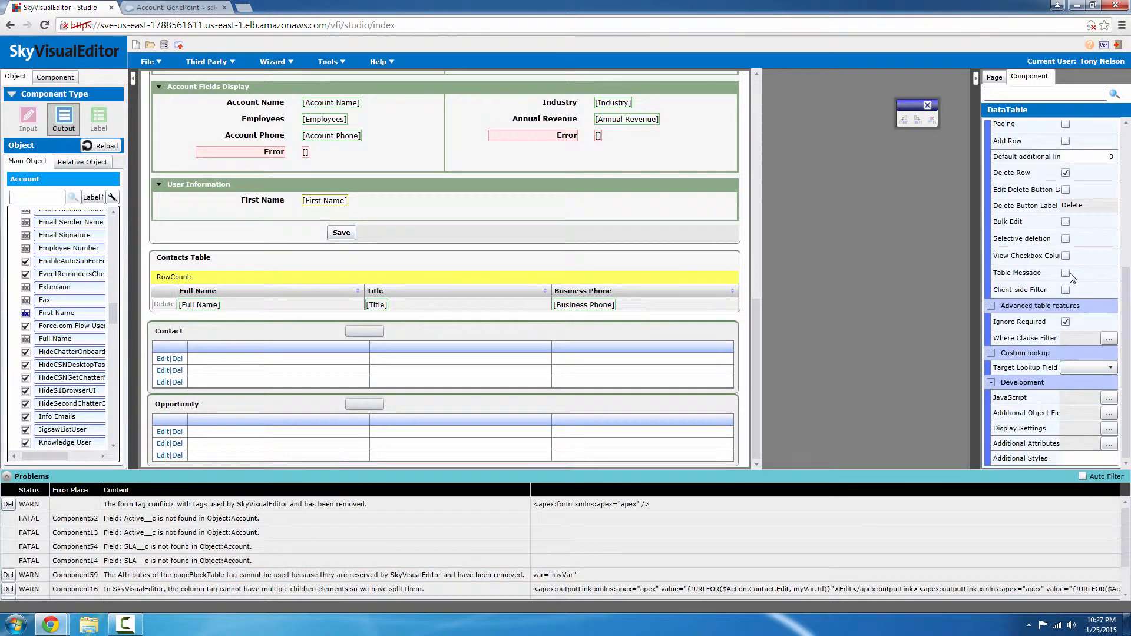
{"action": "left_click", "coordinate": [1110, 446]}
{"action": "left_click", "coordinate": [445, 241]}
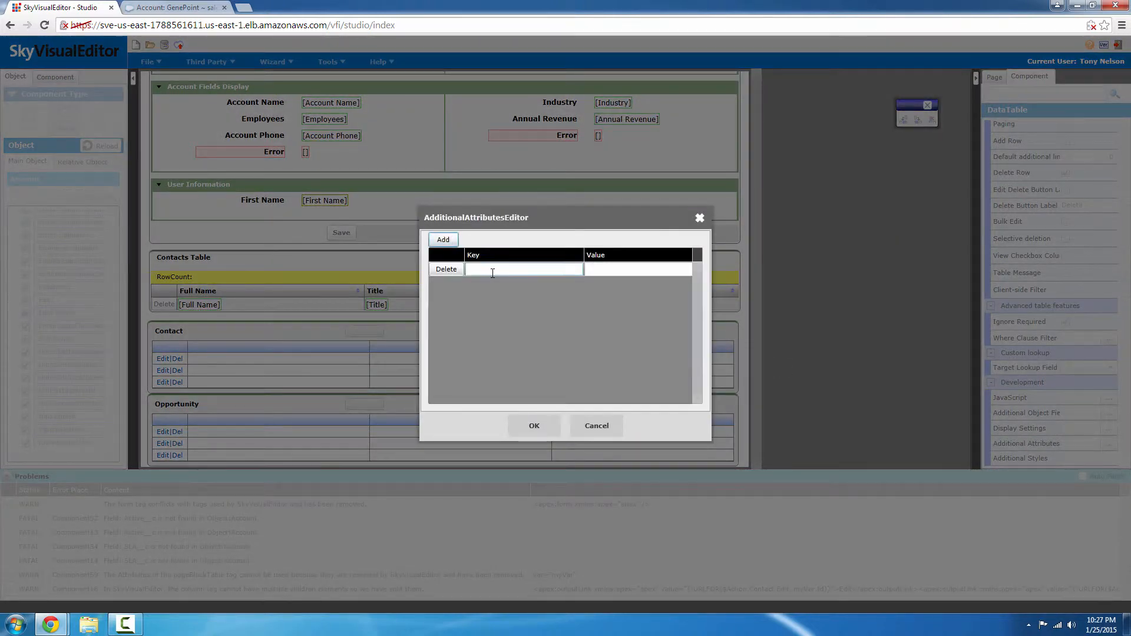
{"action": "left_click", "coordinate": [604, 271]}
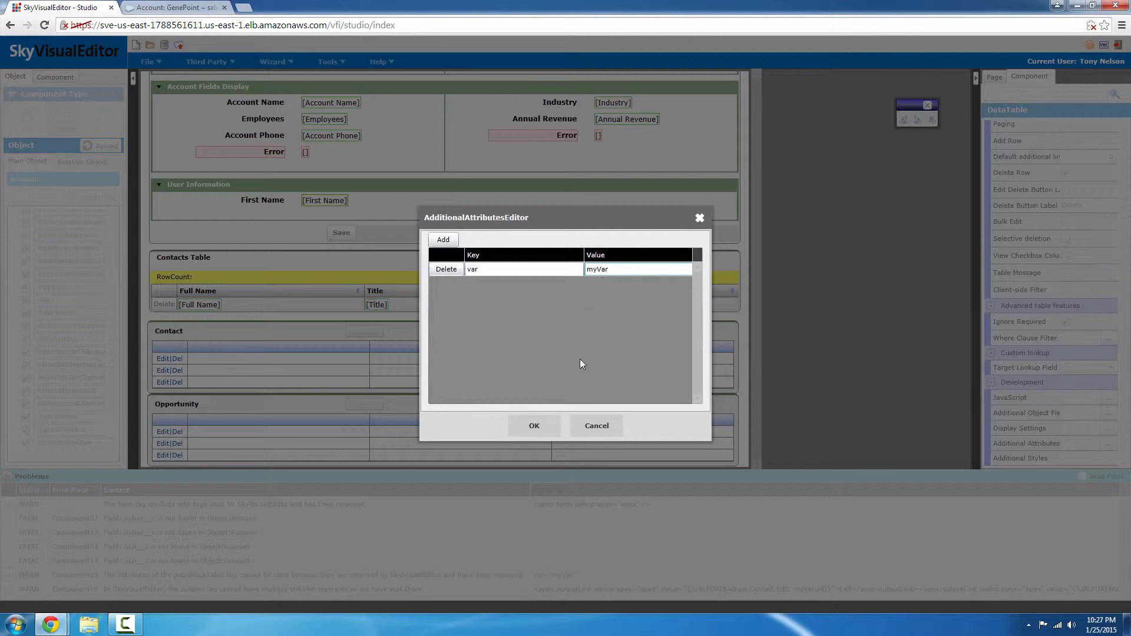
{"action": "left_click", "coordinate": [546, 427]}
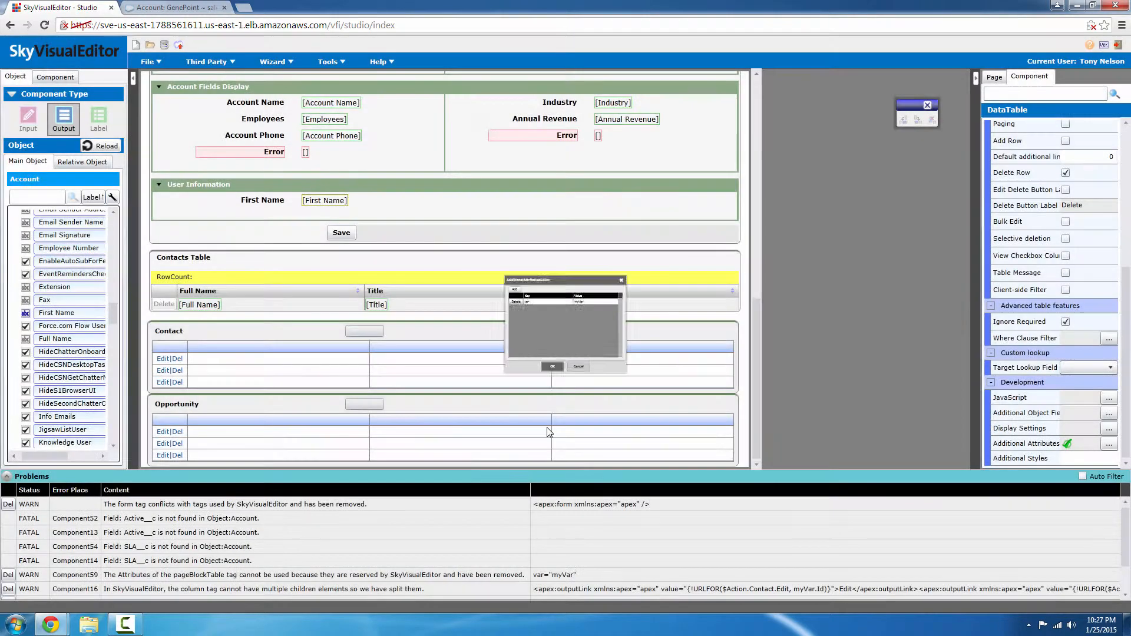
{"action": "left_click", "coordinate": [585, 575]}
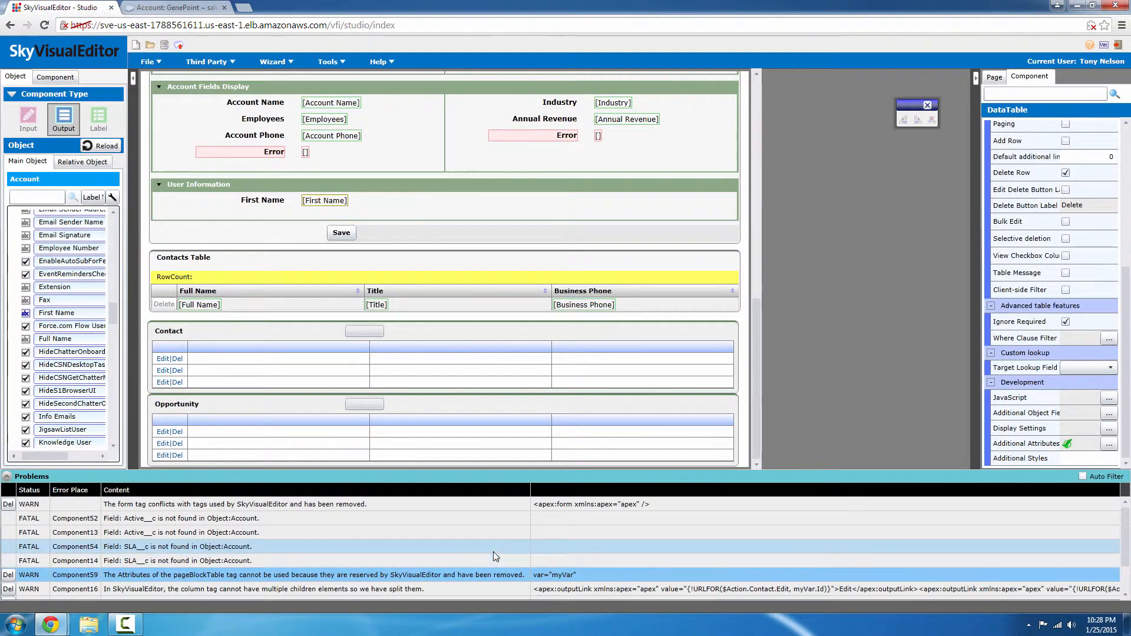
{"action": "left_click", "coordinate": [7, 576]}
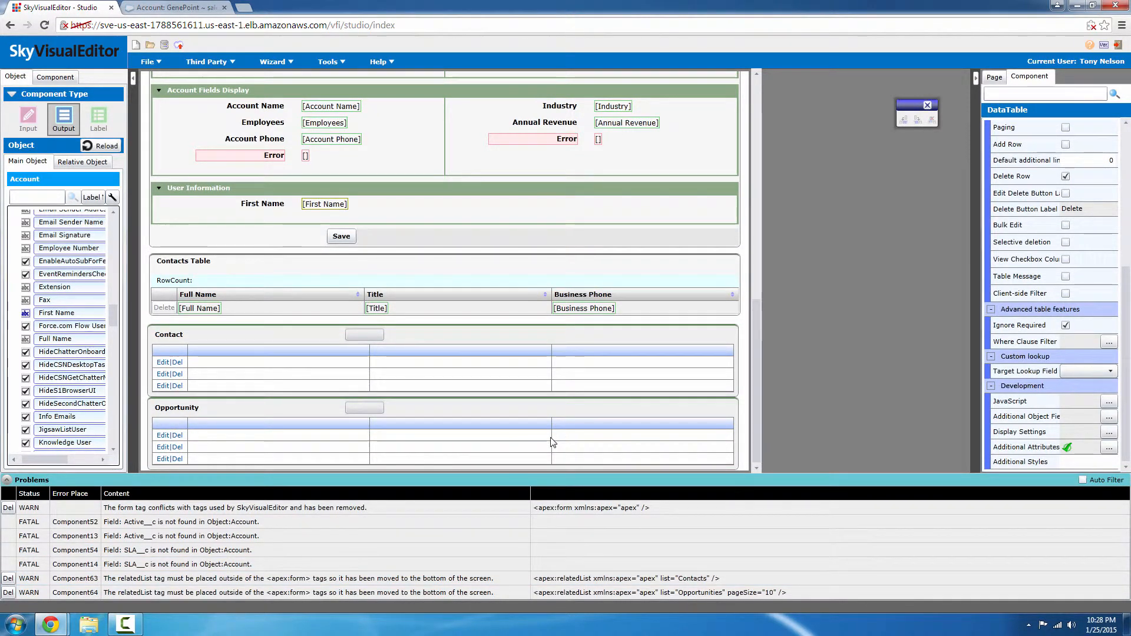
{"action": "scroll", "coordinate": [552, 442], "scroll_direction": "up", "scroll_amount": 10}
{"action": "scroll", "coordinate": [552, 441], "scroll_direction": "up", "scroll_amount": 1}
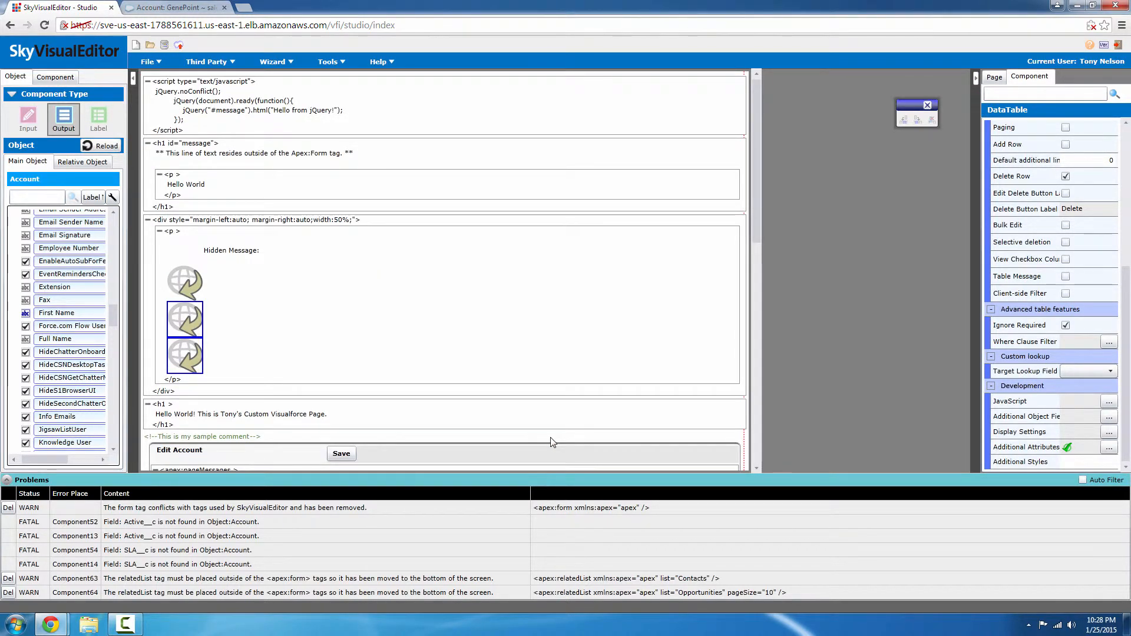
{"action": "scroll", "coordinate": [551, 386], "scroll_direction": "down", "scroll_amount": 5}
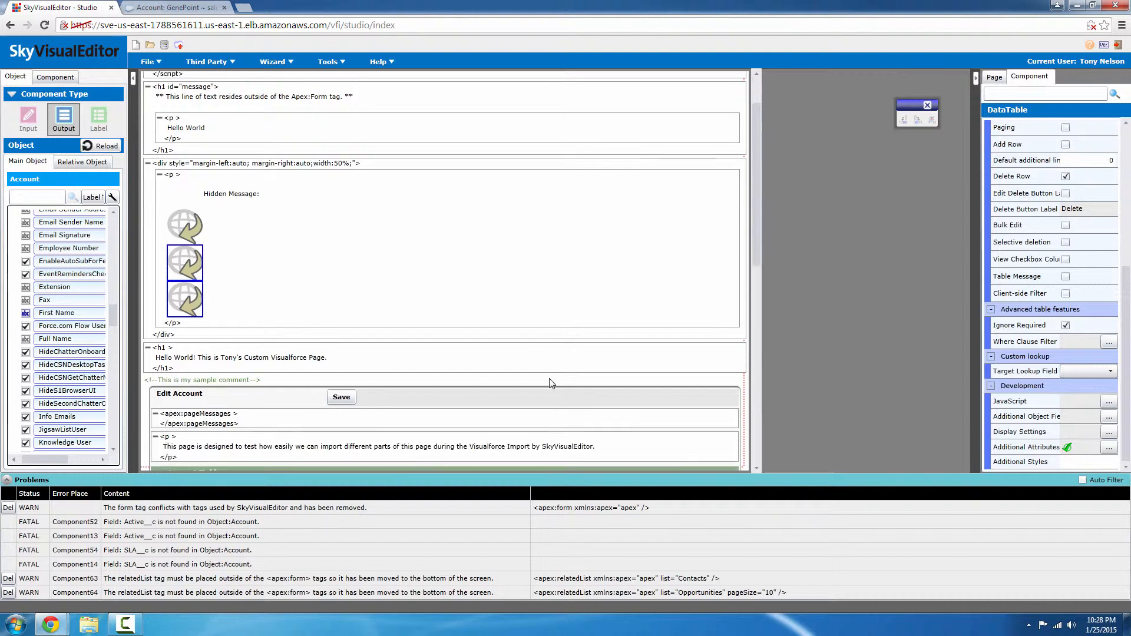
{"action": "scroll", "coordinate": [549, 381], "scroll_direction": "down", "scroll_amount": 9}
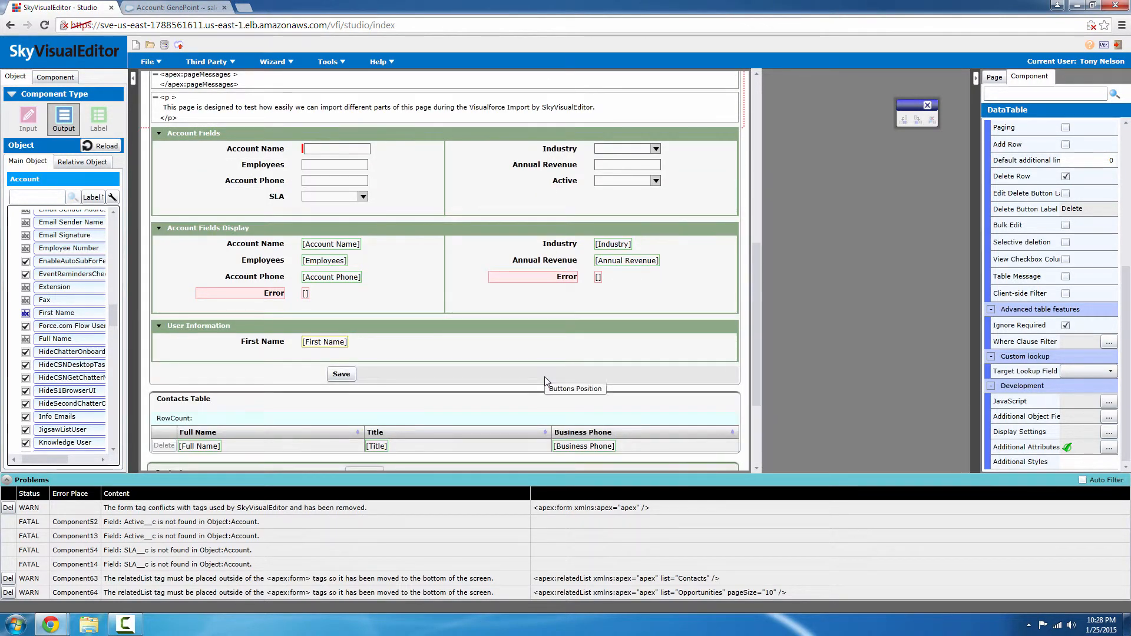